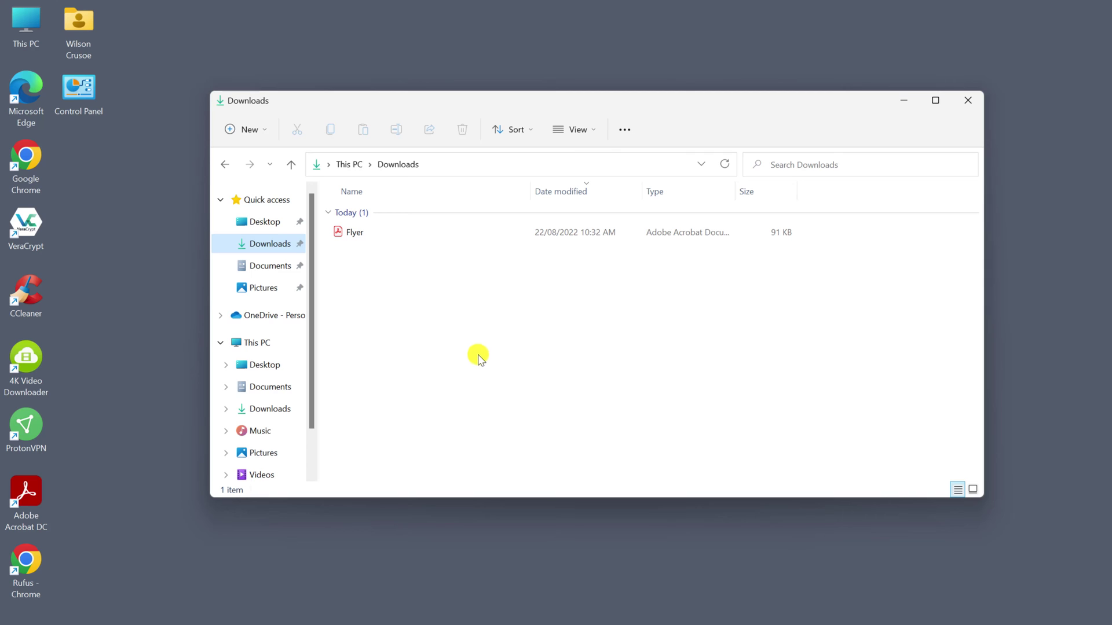
Step: Open Flyer from Downloads in Acrobat Reader and choose File > Password Protect
double_click(352, 232)
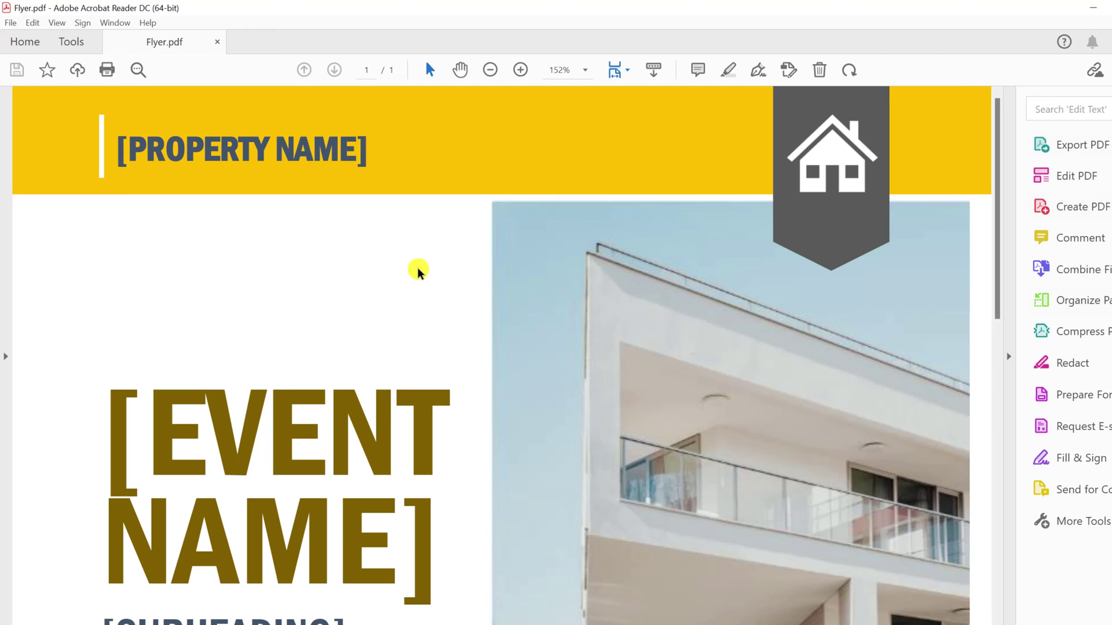
left_click(11, 22)
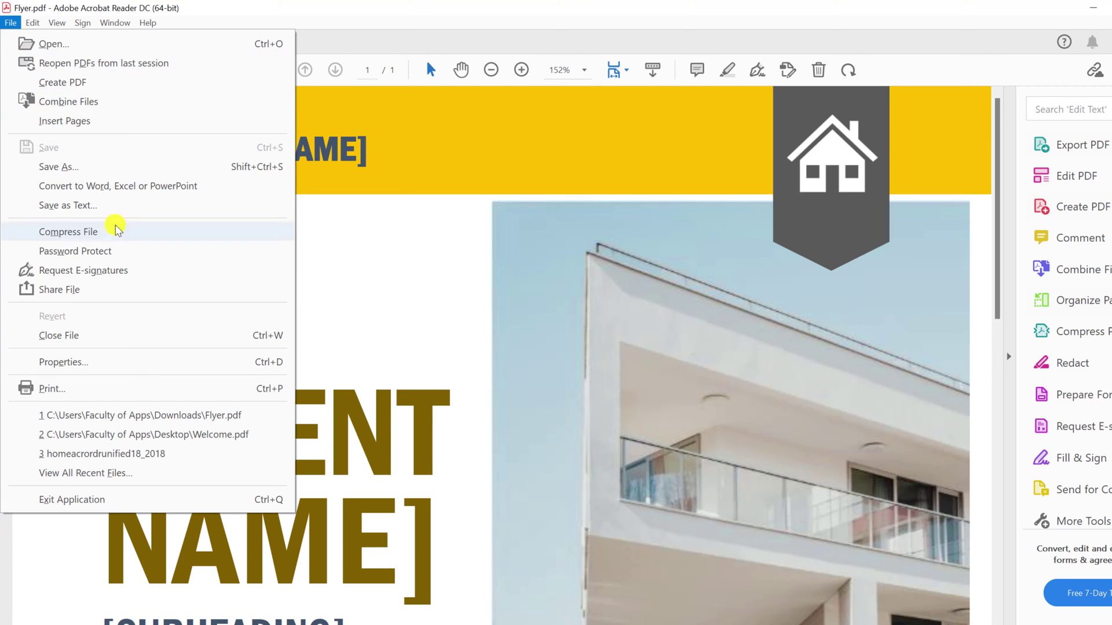
left_click(122, 250)
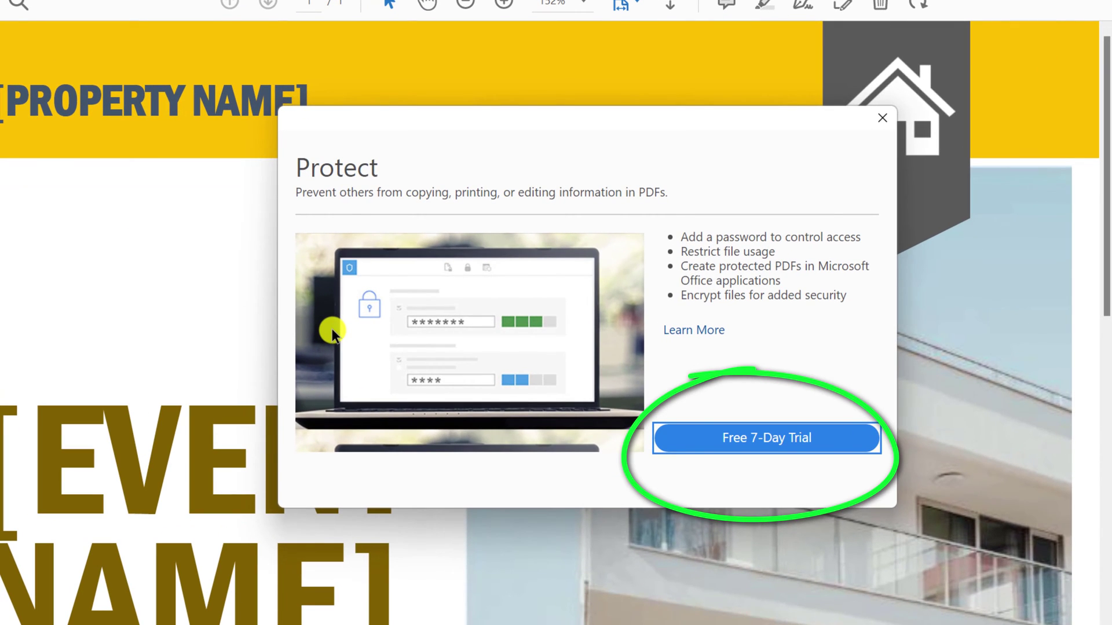
Step: Dismiss the Protect trial offer and open the 'Home | LibreOffice' search result
left_click(881, 118)
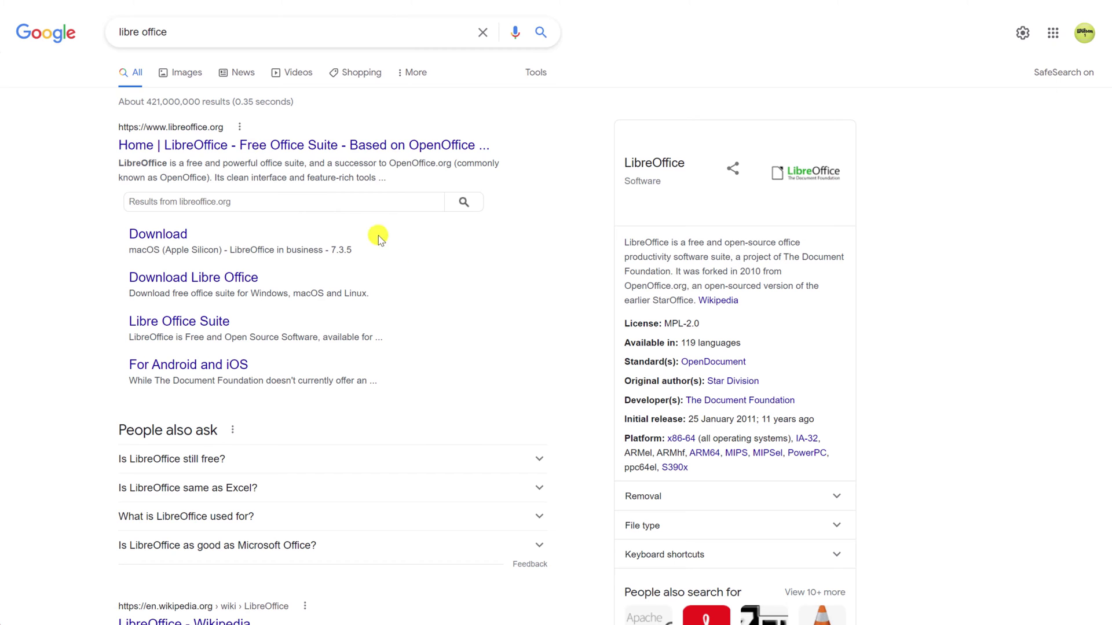
left_click(330, 145)
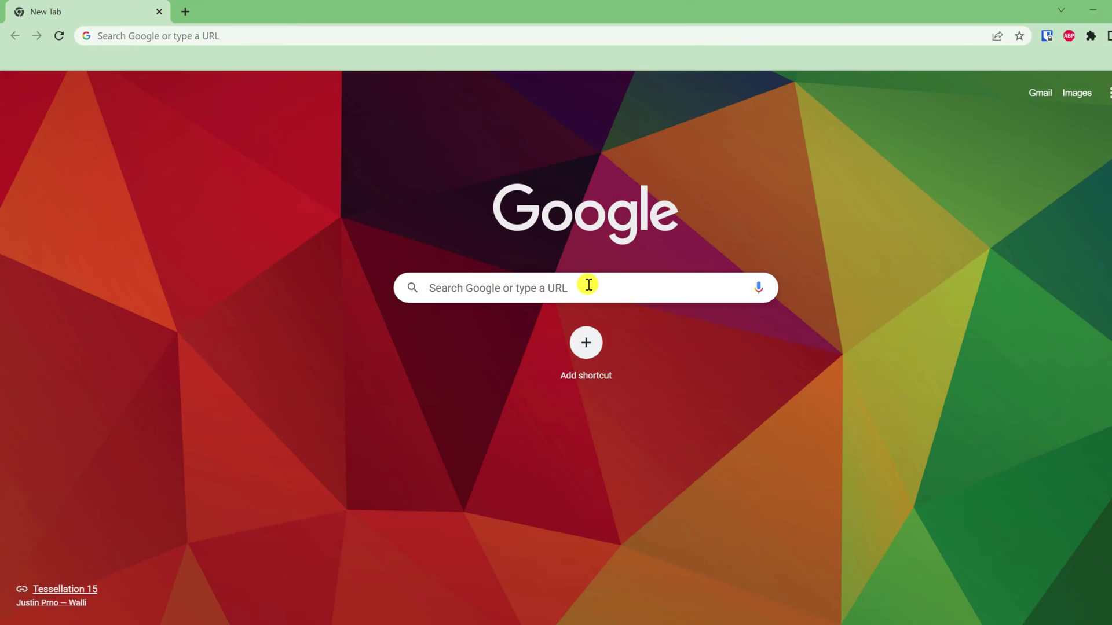
Step: Search for 'Adobe PDF online' from the new tab and scroll through the results
left_click(588, 285)
type("Adobe ")
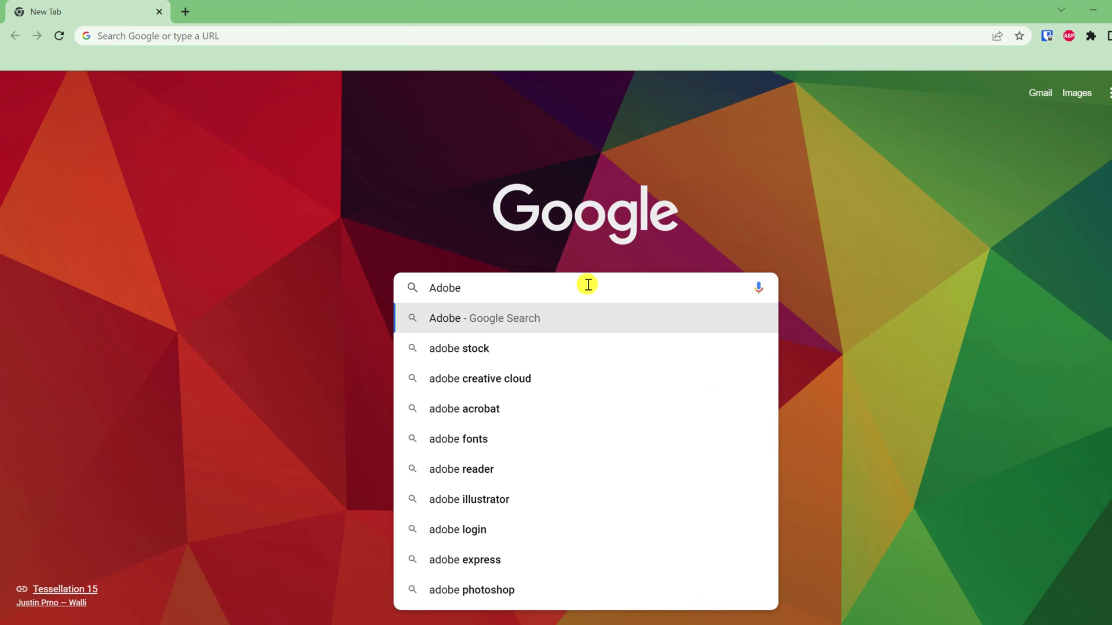
type("PDF online")
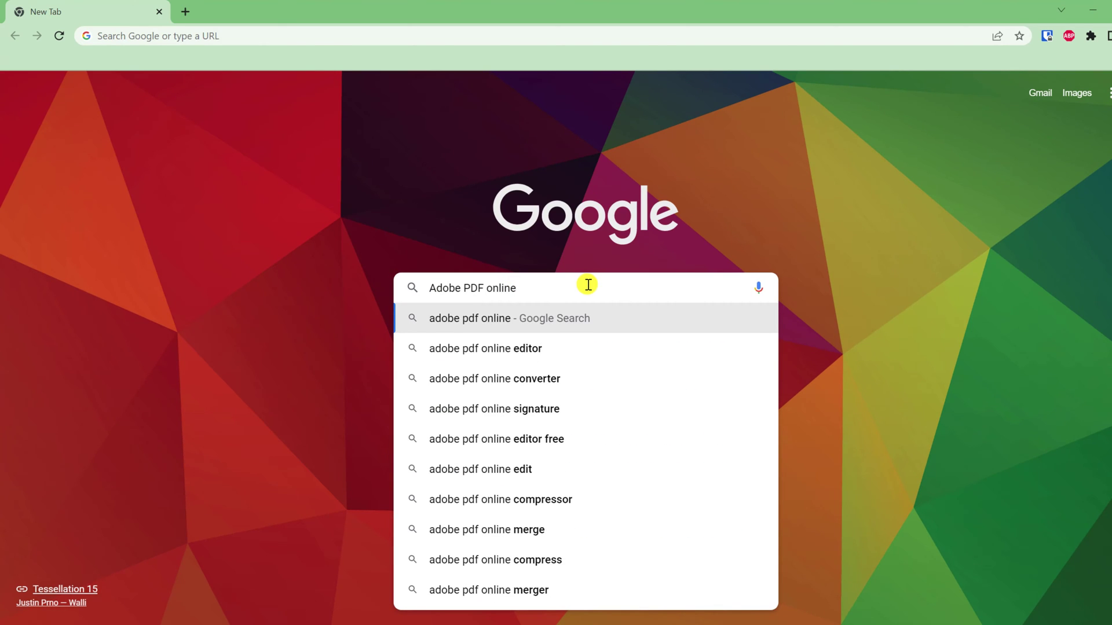
key("Return")
scroll(579, 281, "down", 5)
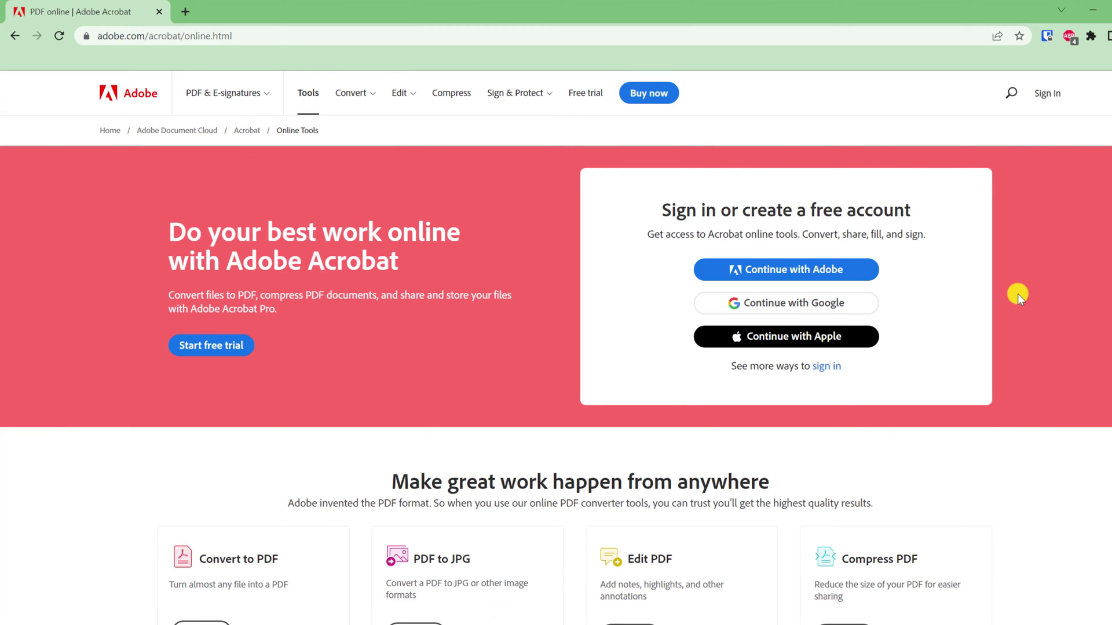
Step: Open Protect PDF under Sign & Protect in the online Acrobat tools list
scroll(556, 347, "down", 9)
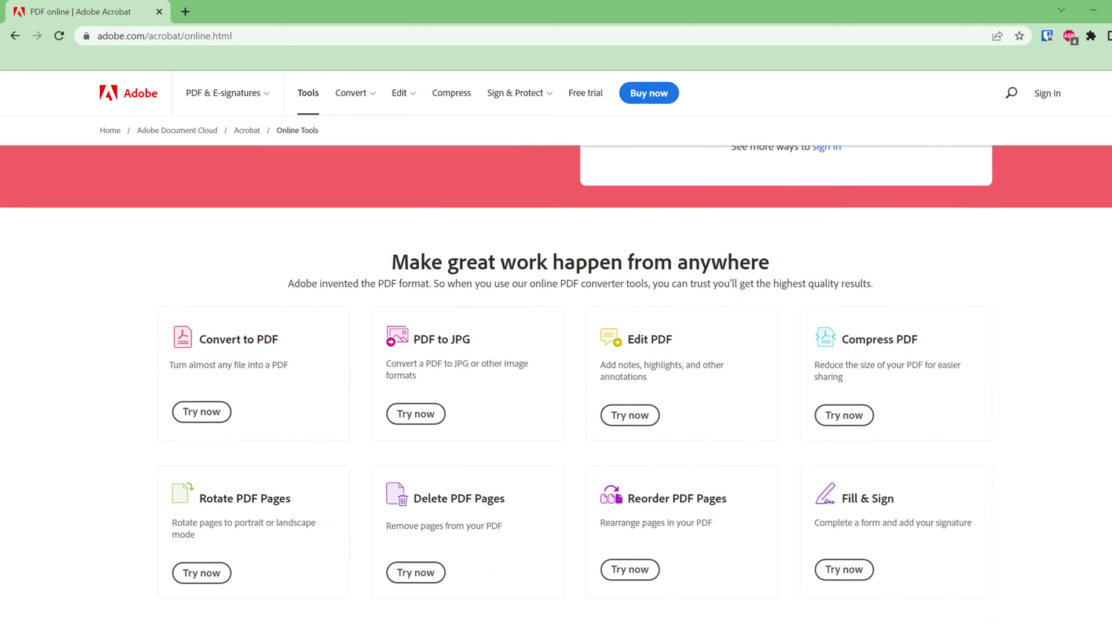
scroll(556, 348, "down", 3)
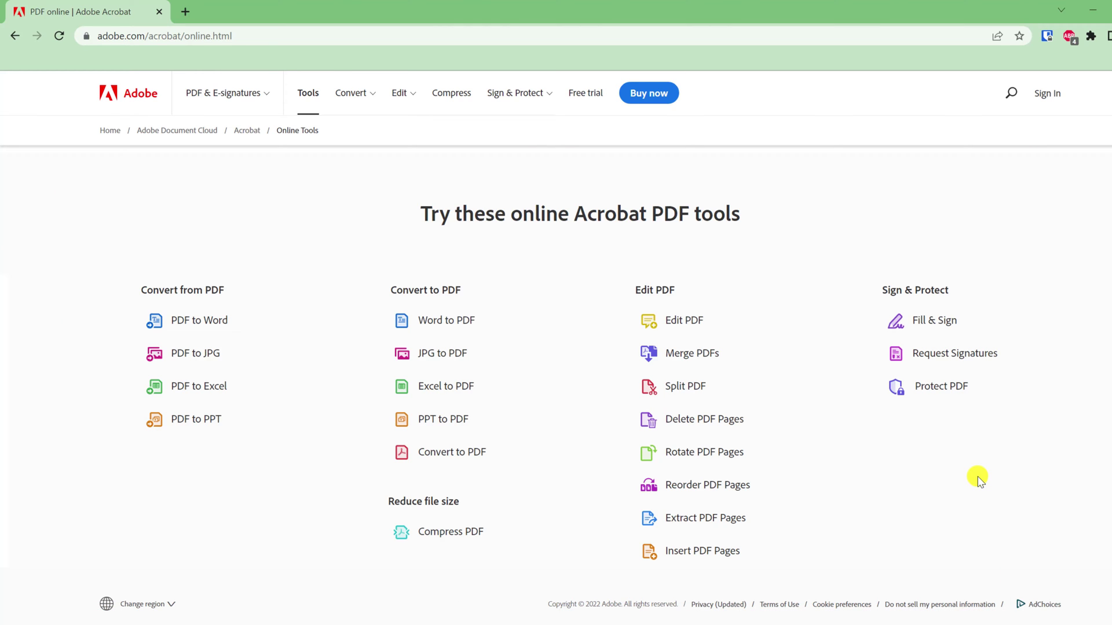
left_click(943, 389)
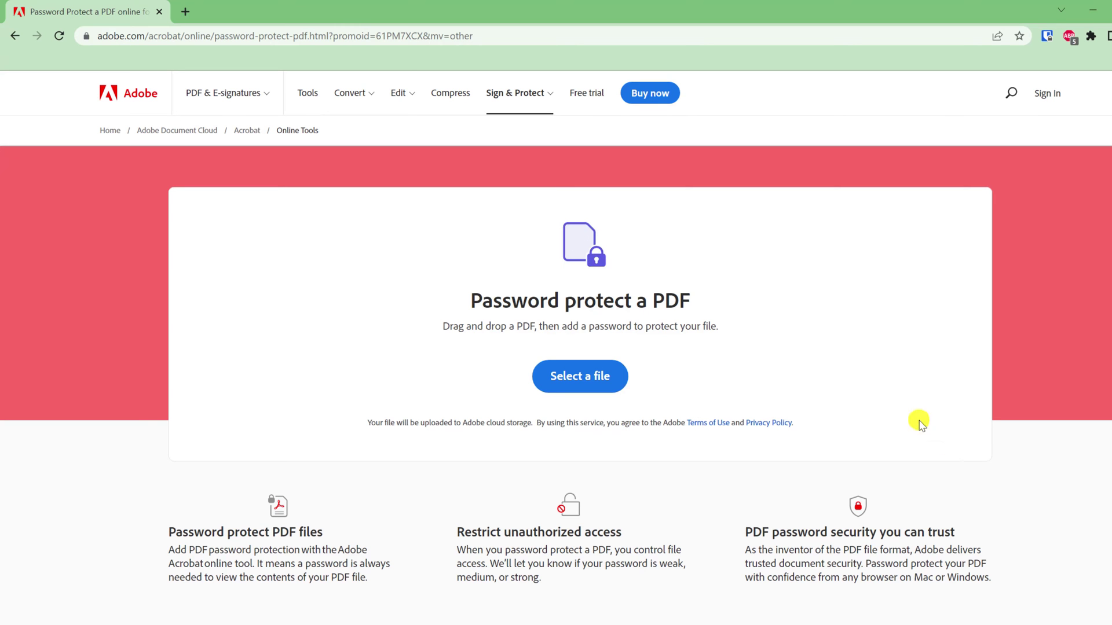
Step: Upload Flyer from the Downloads folder to the Protect PDF tool
left_click(591, 377)
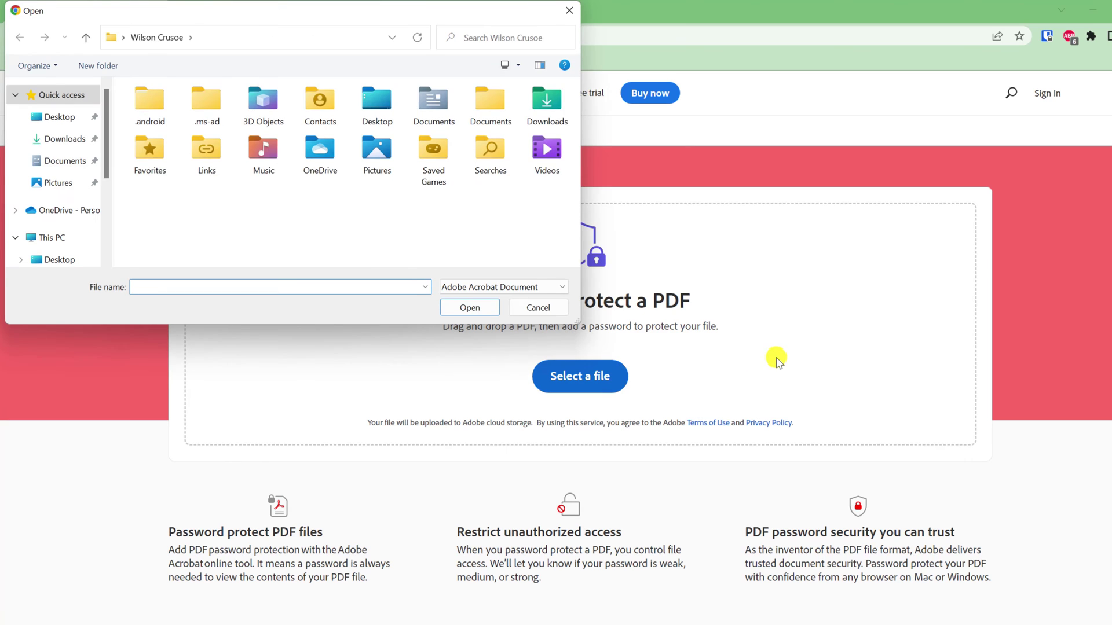
left_click(65, 139)
left_click(145, 127)
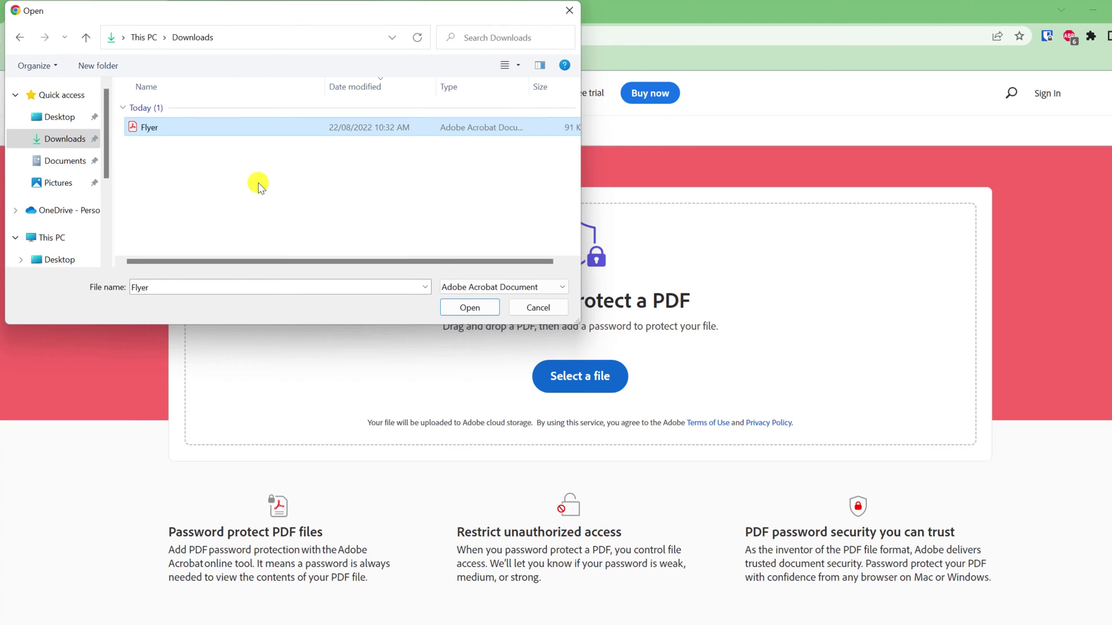
left_click(469, 307)
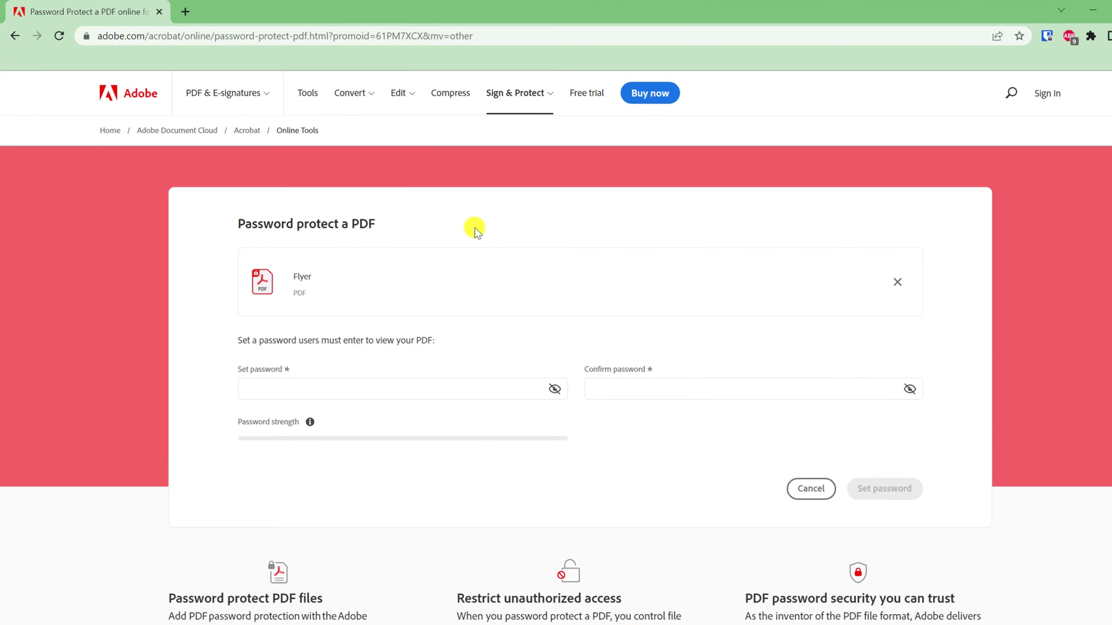
Step: Set and confirm a password on the flyer, declining to save it in the browser
left_click(666, 392)
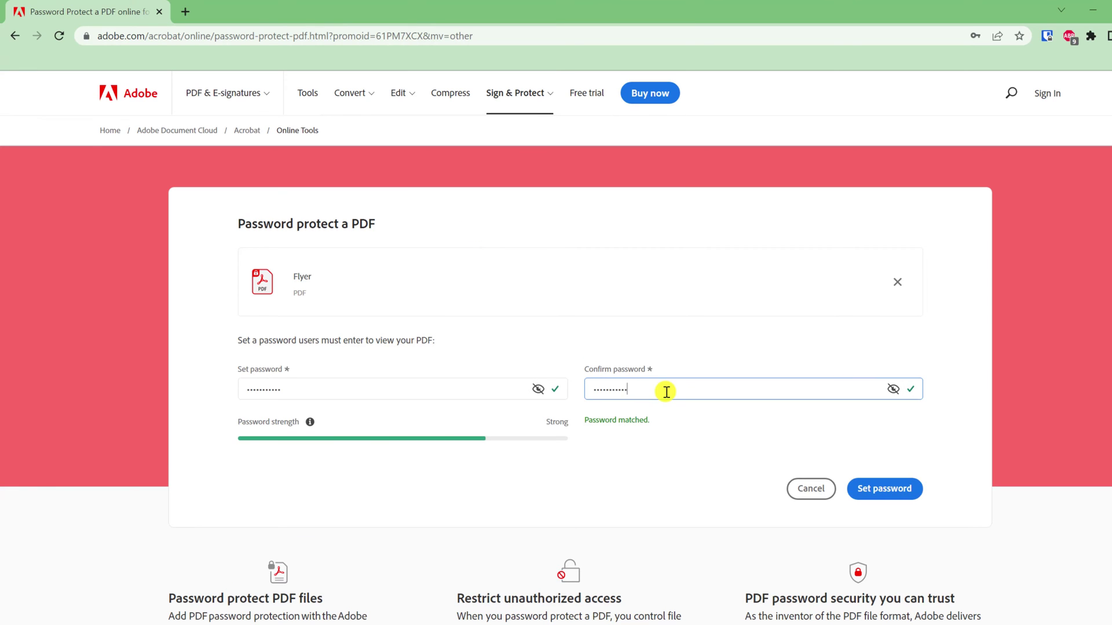
left_click(880, 491)
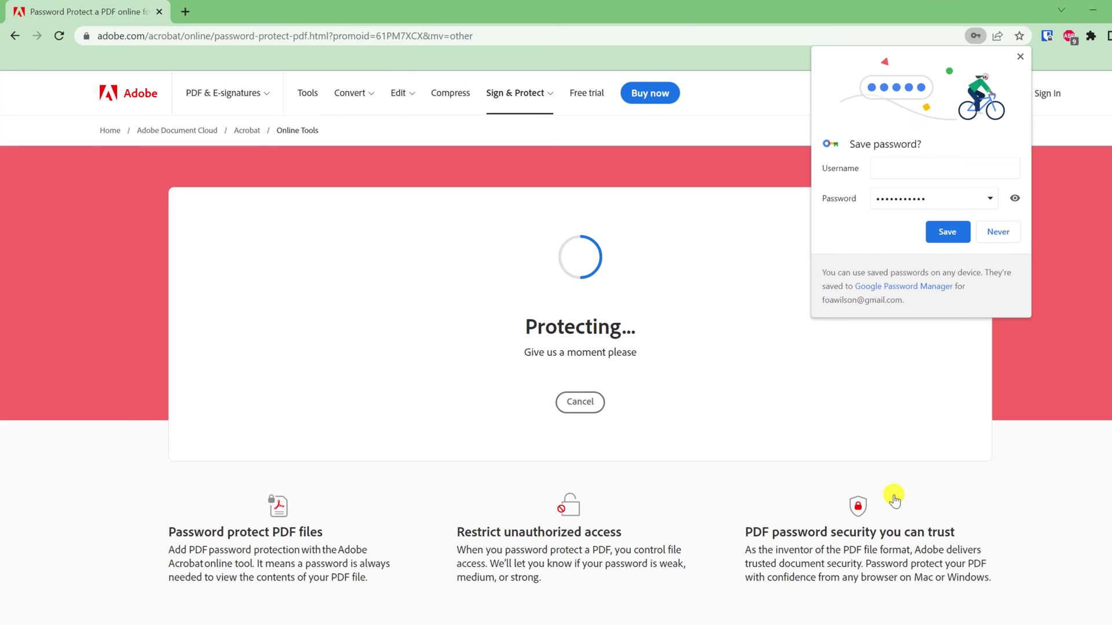
left_click(996, 233)
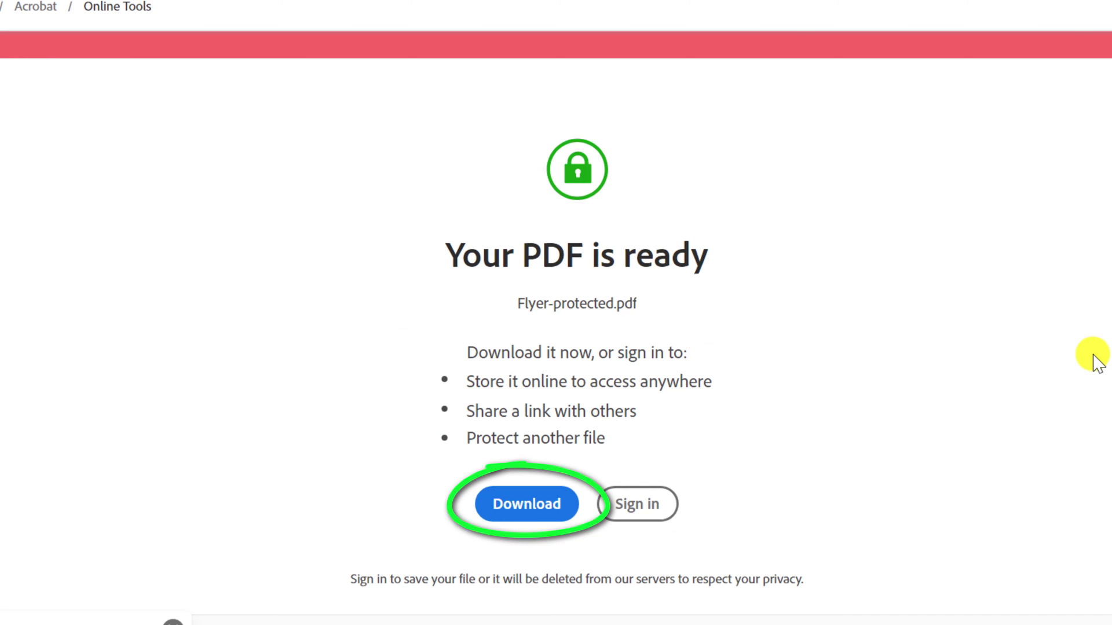
Step: Download Flyer-protected.pdf and reveal it in the Downloads folder
left_click(521, 504)
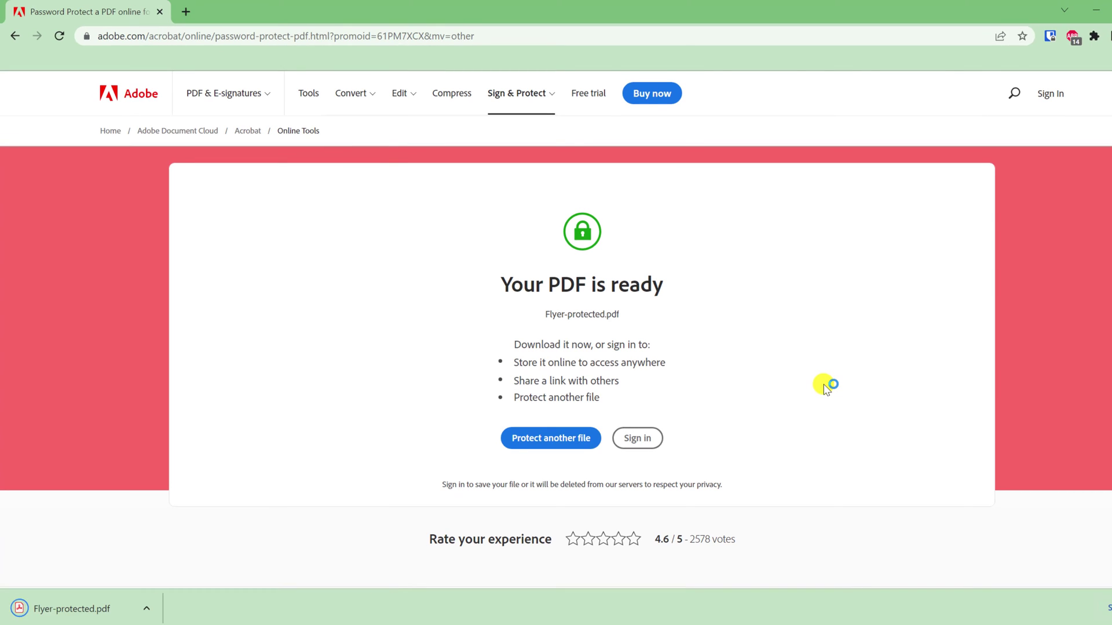
left_click(1096, 22)
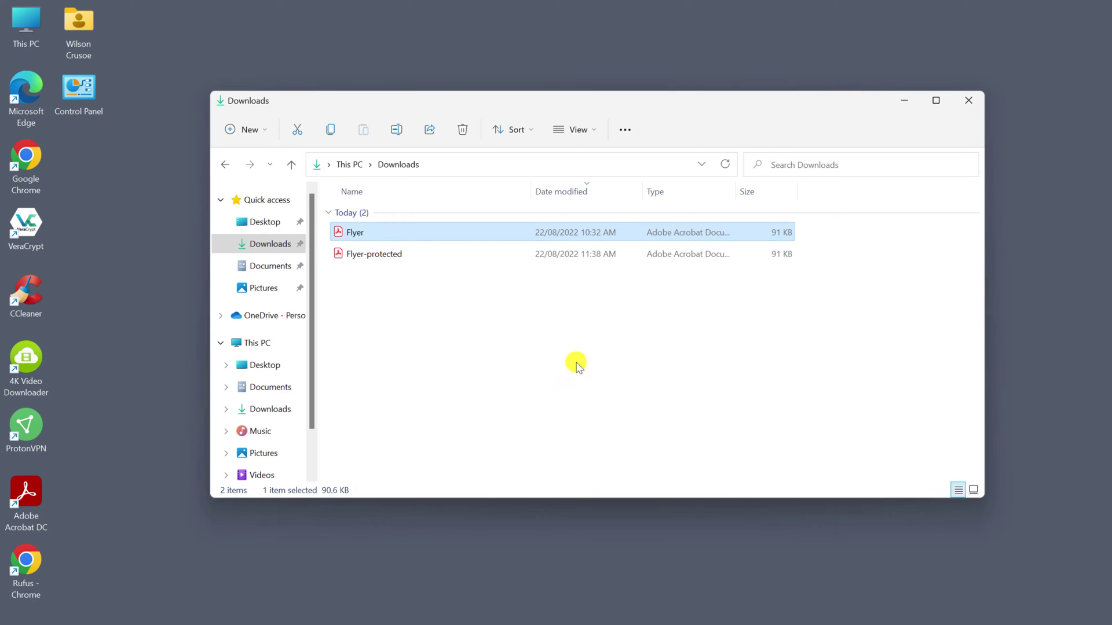
left_click(442, 397)
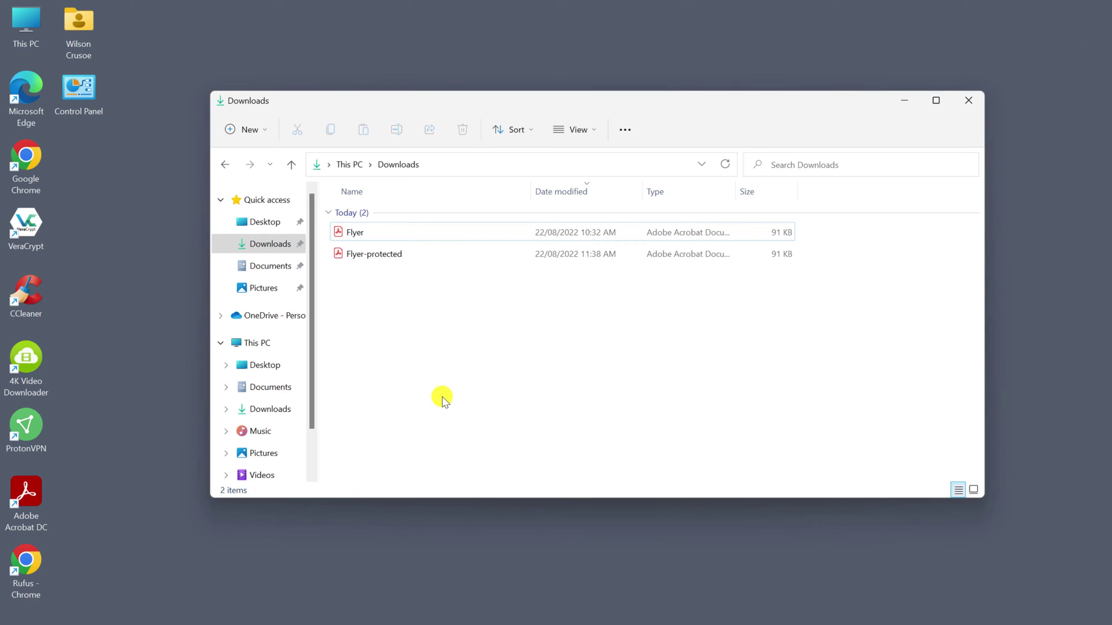
Step: Open Flyer-protected and unlock it with the pasted password
double_click(382, 253)
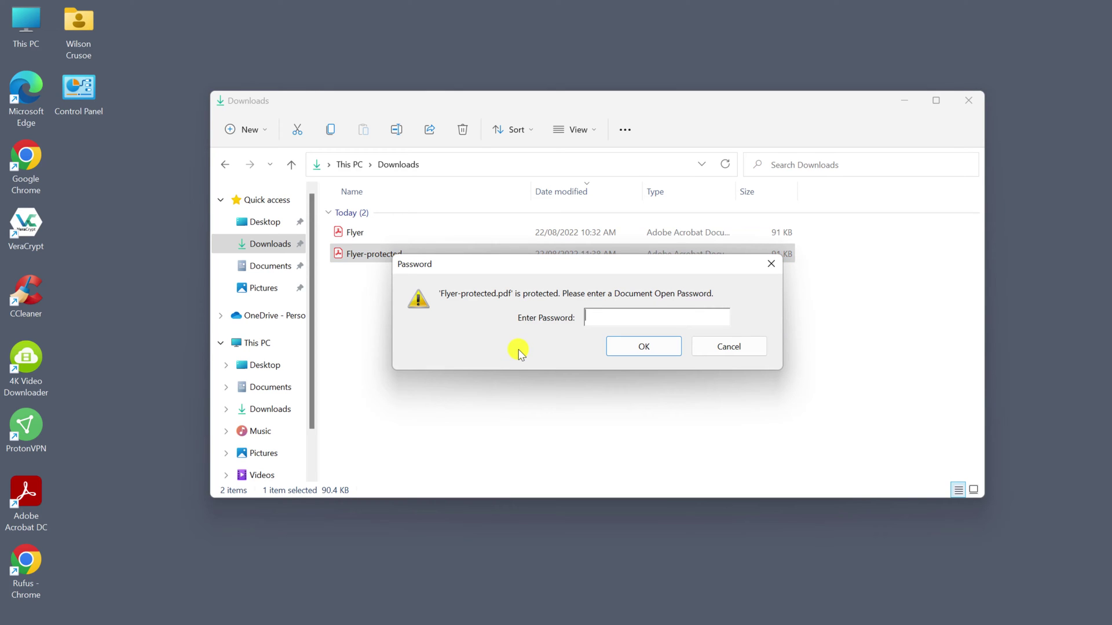
key("ctrl+v")
left_click(627, 347)
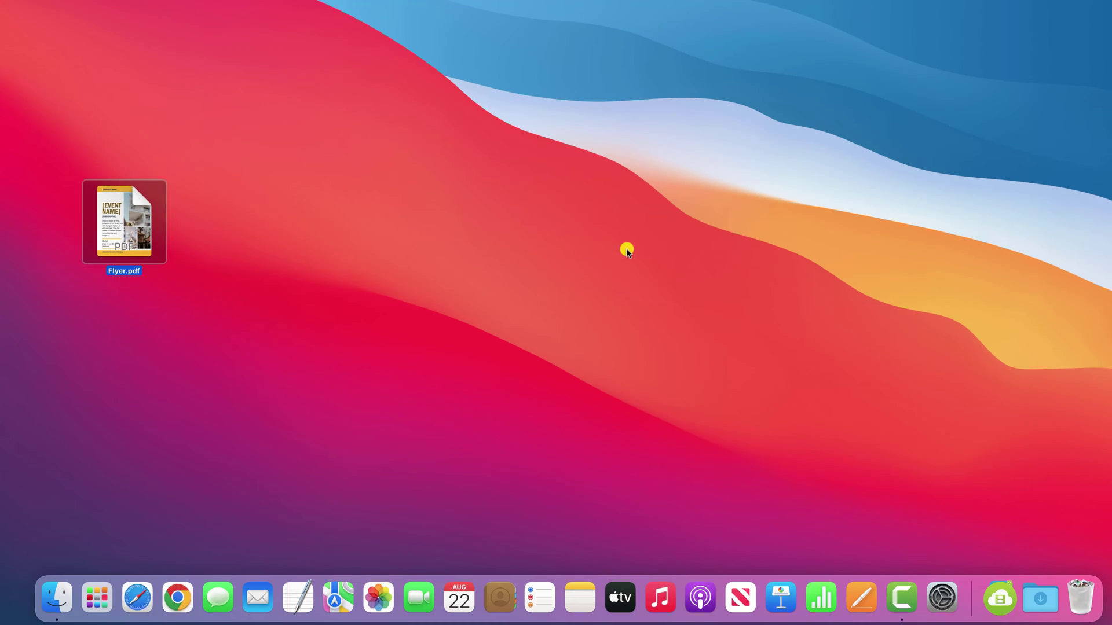
Step: View Flyer.pdf from the desktop in Preview, then quit Preview
double_click(110, 217)
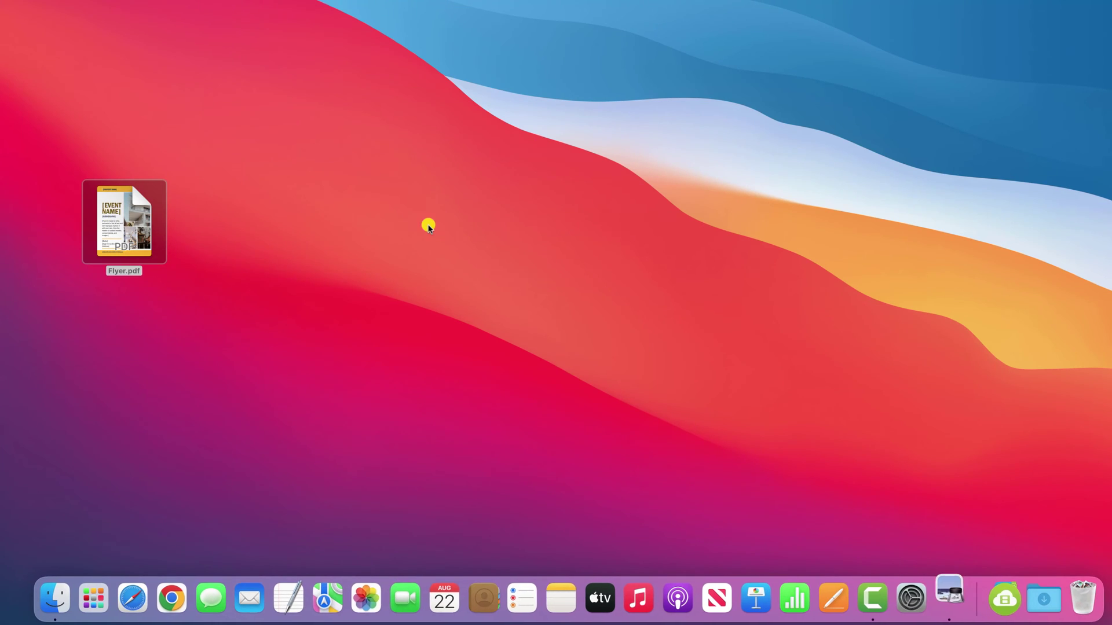
left_click(47, 2)
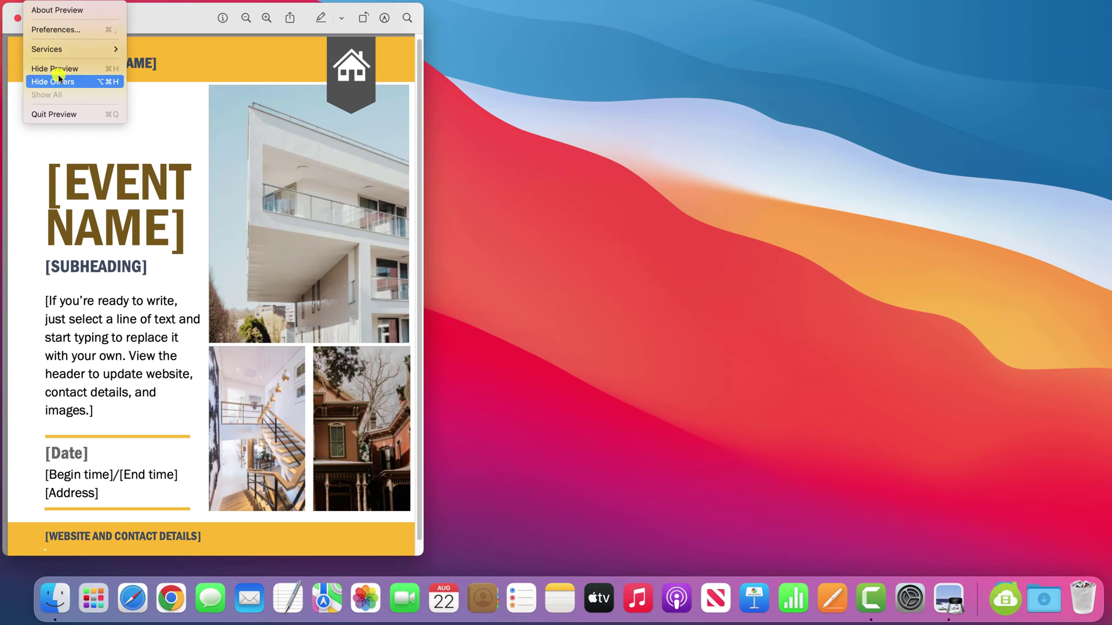
left_click(45, 114)
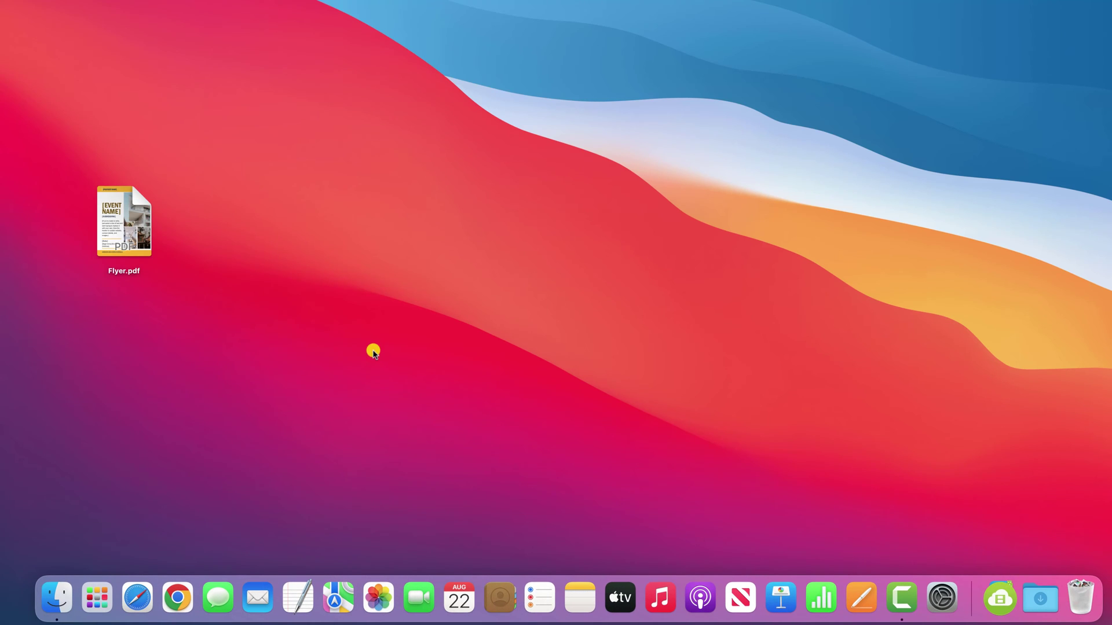
Step: Search 'adobe PDF online' and open Acrobat online's password-protect PDF tool
left_click(137, 596)
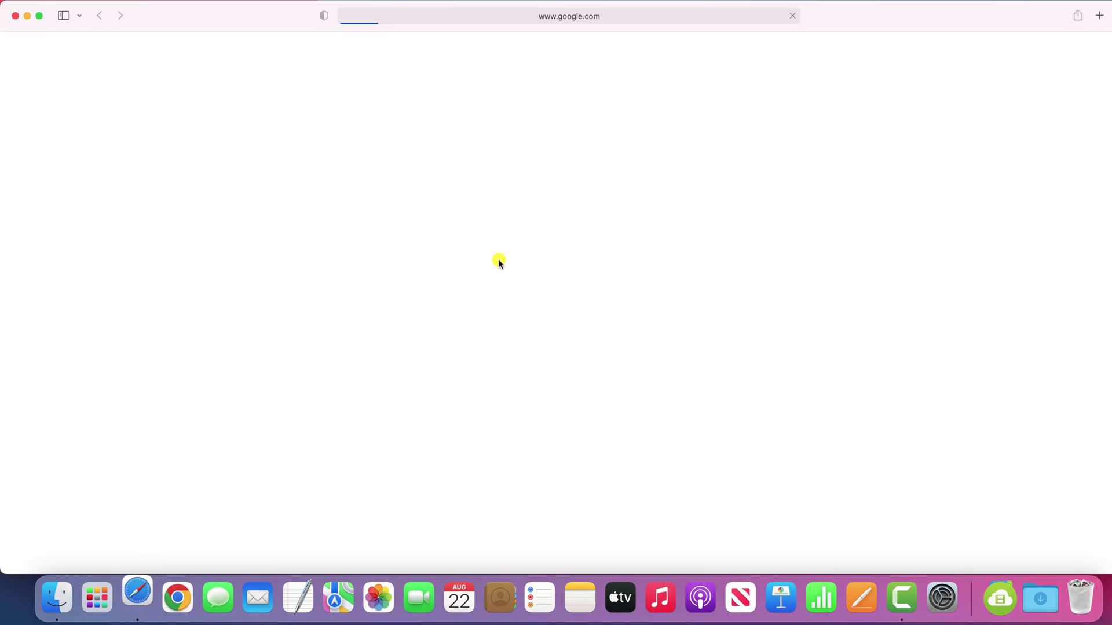
type("adobe PDF online")
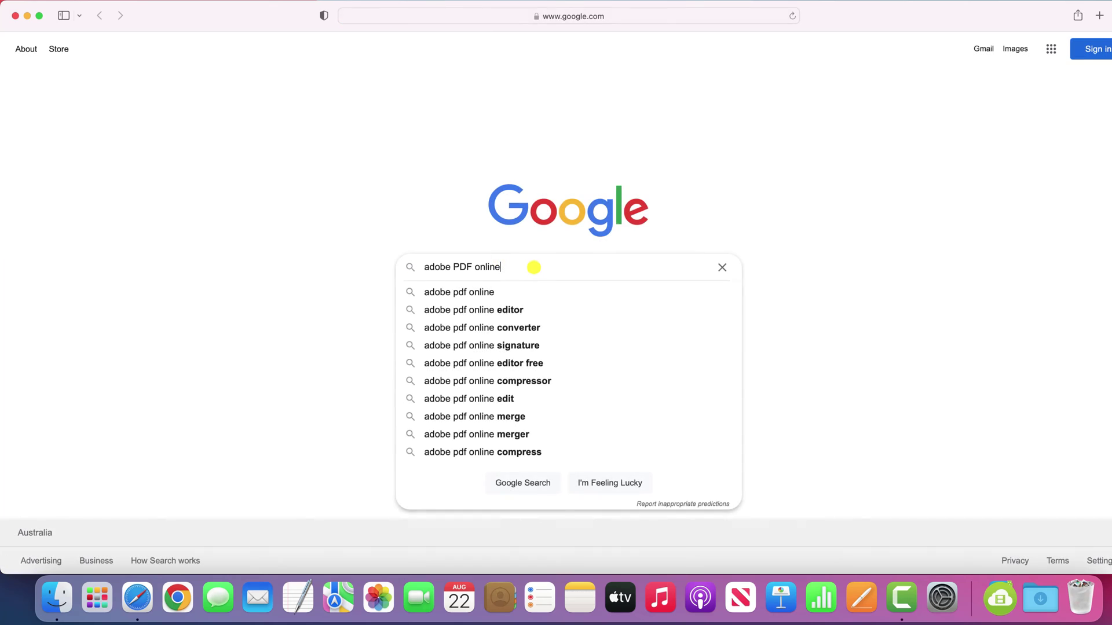
key("Return")
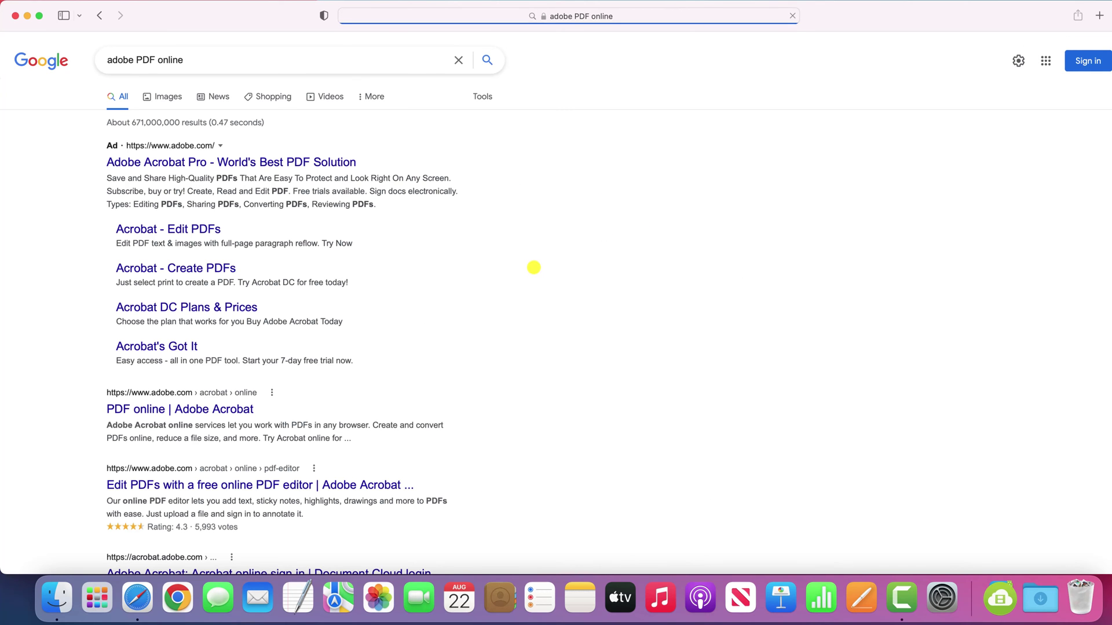
left_click(193, 410)
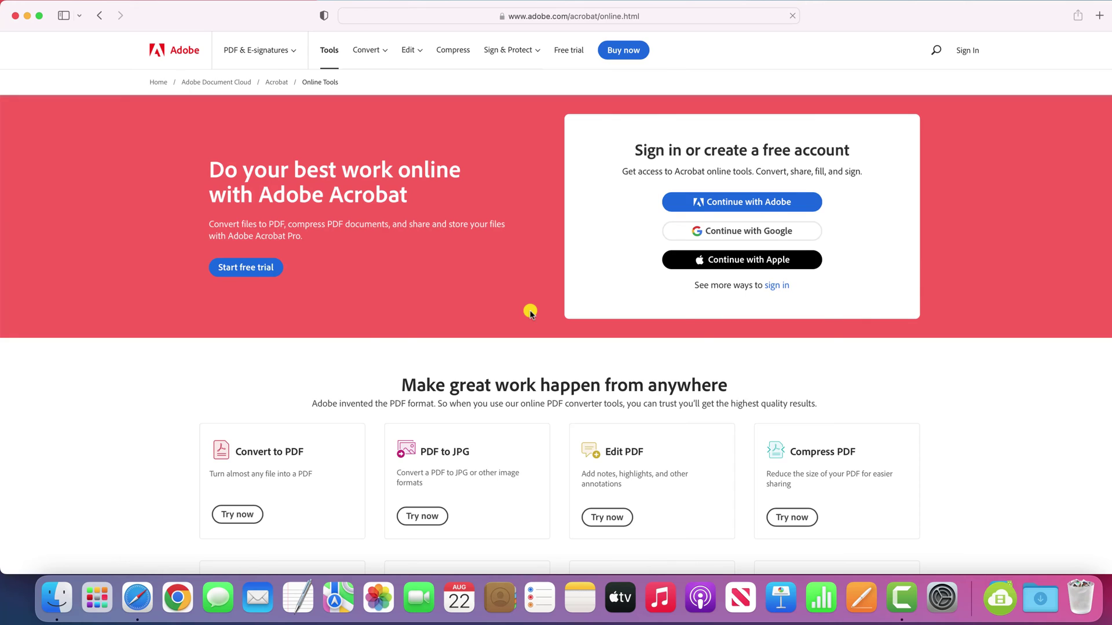
scroll(530, 312, "down", 10)
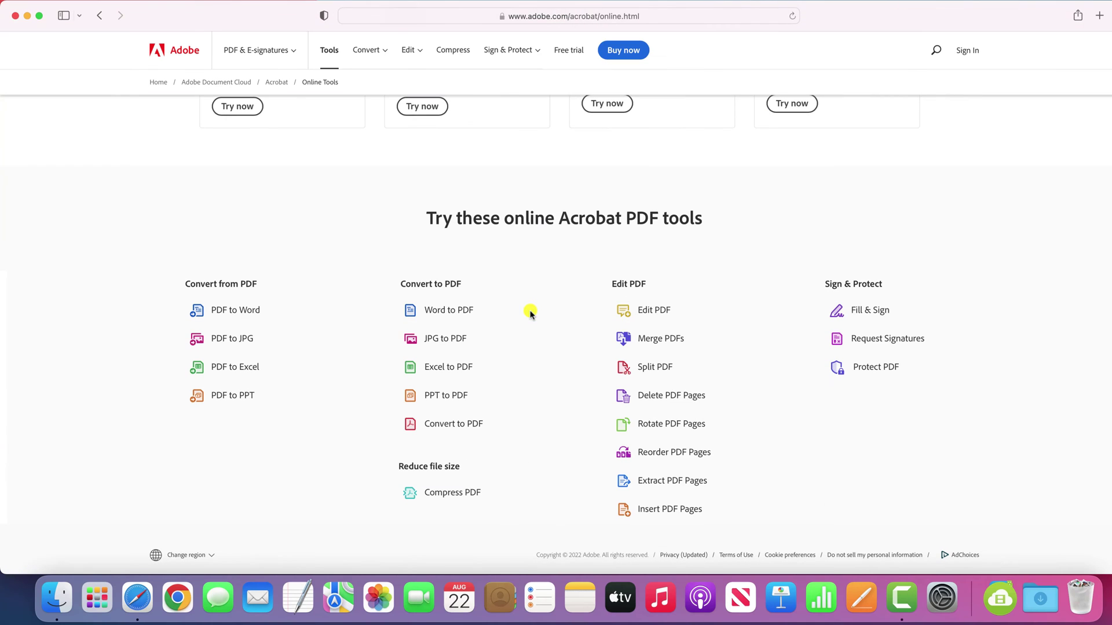
left_click(880, 368)
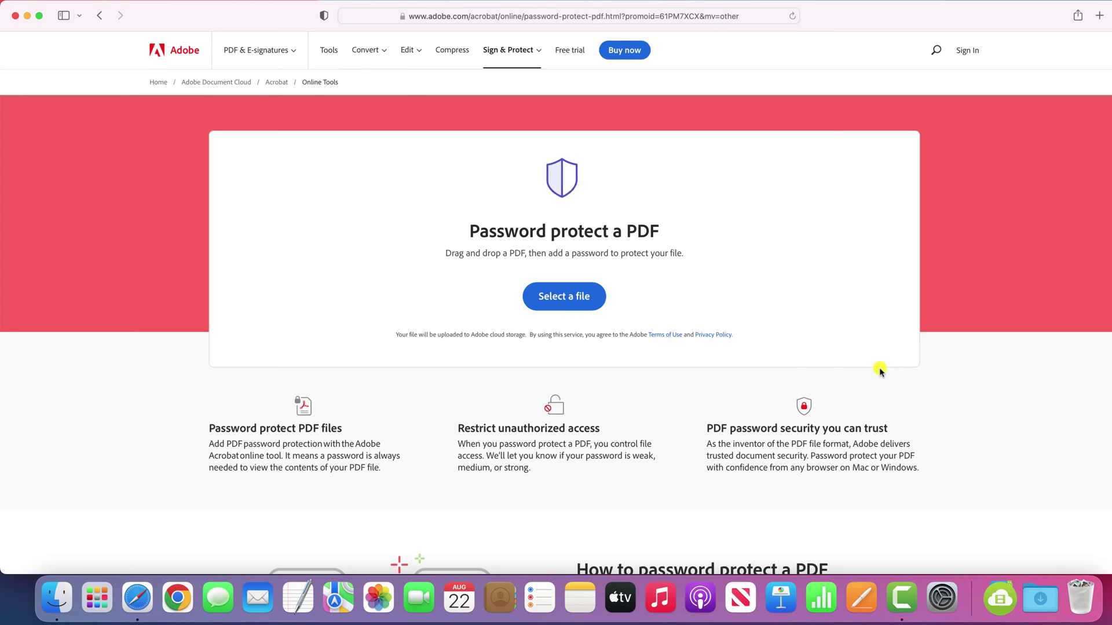
Step: Upload Flyer.pdf from the Desktop and set and confirm its password
left_click(574, 296)
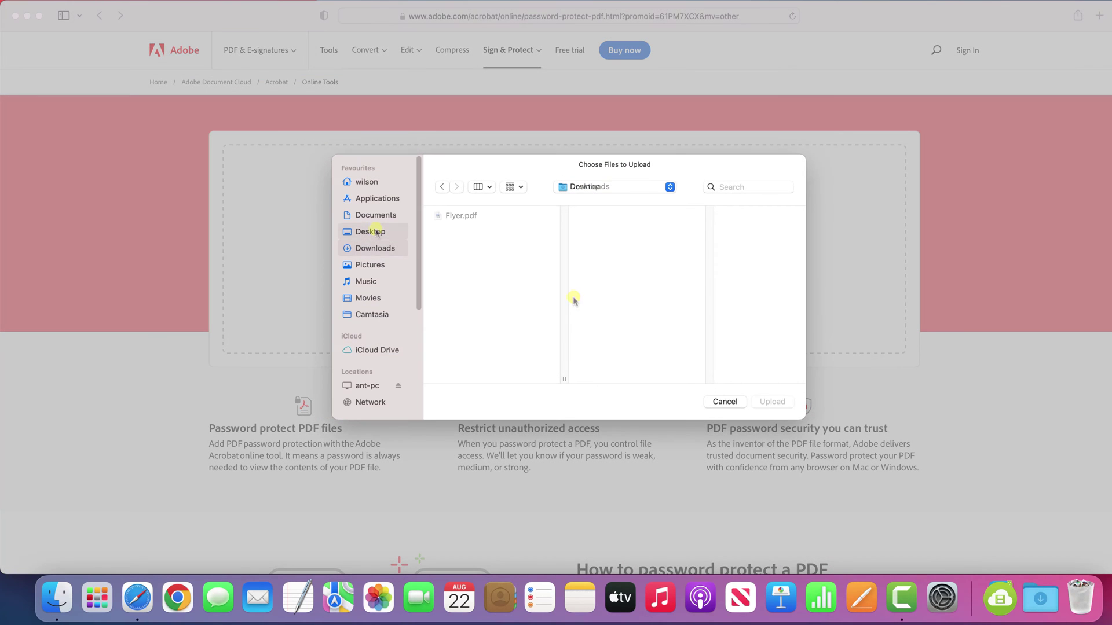
left_click(466, 216)
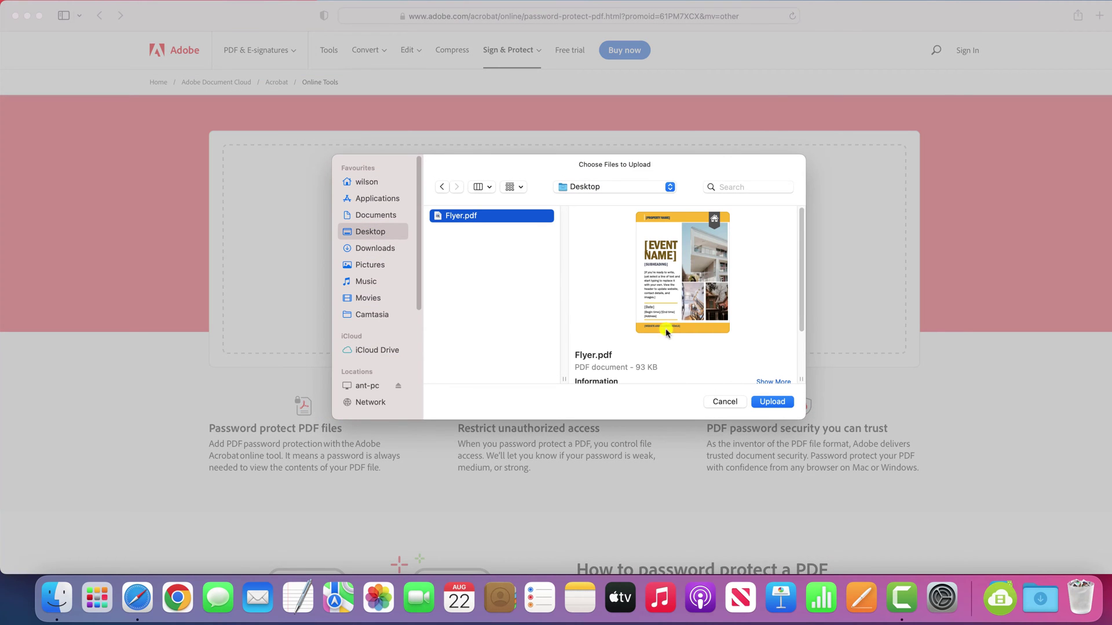
left_click(773, 402)
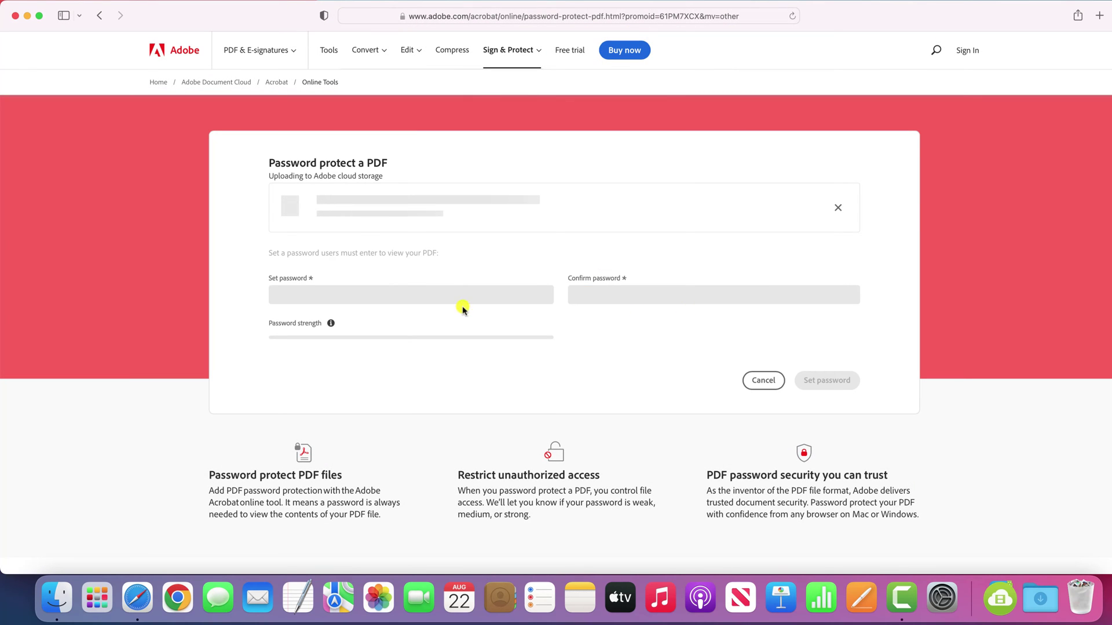
left_click(664, 305)
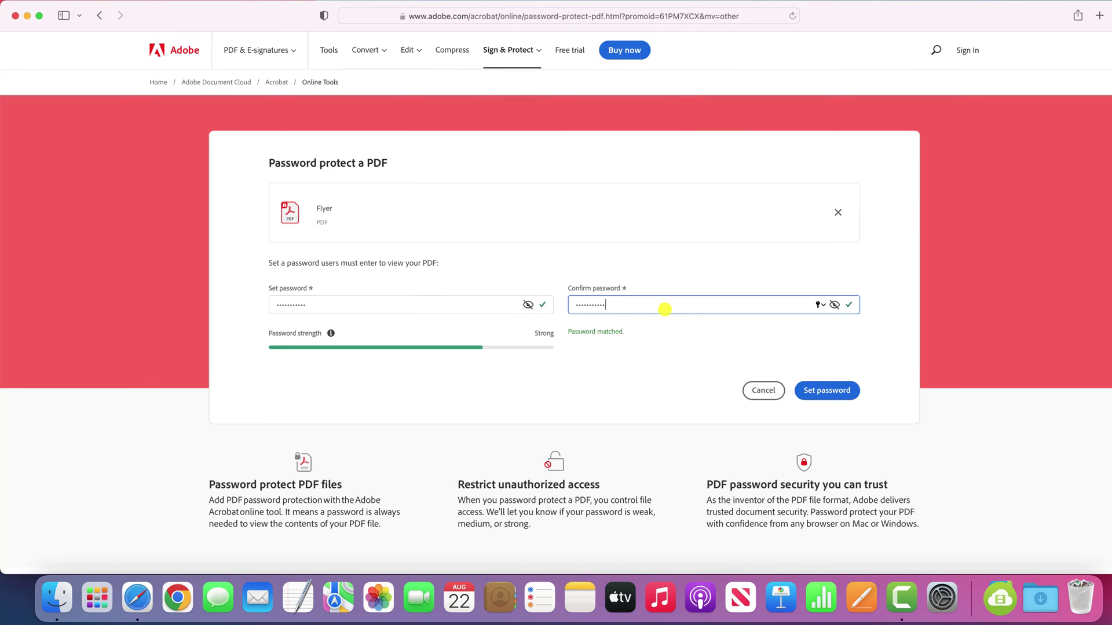
left_click(837, 390)
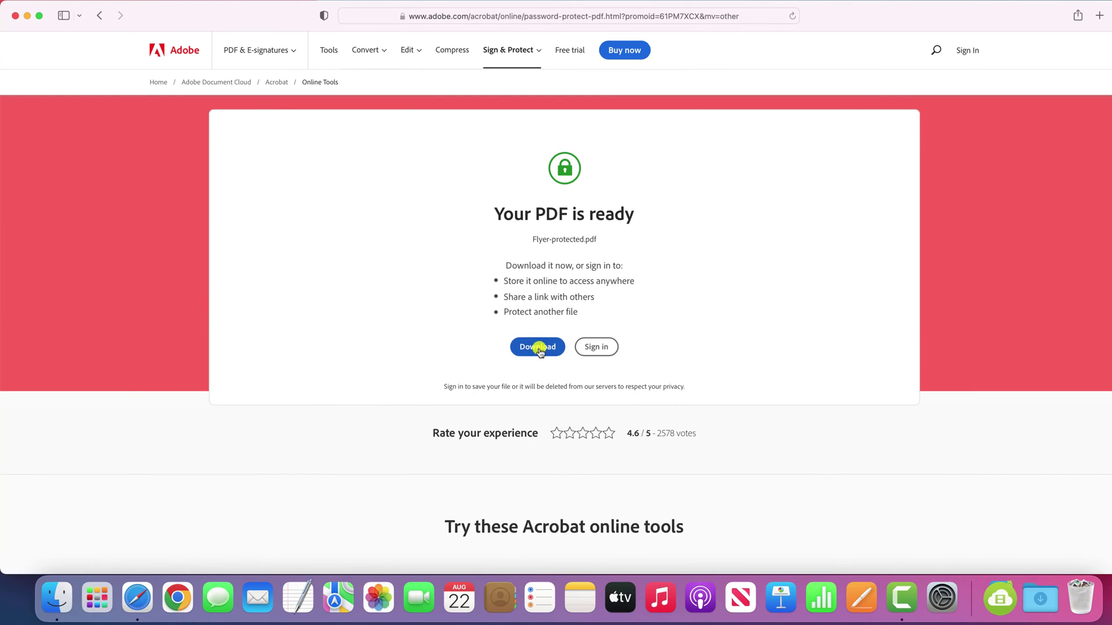
Step: Download the protected flyer and unlock it with its password
left_click(539, 347)
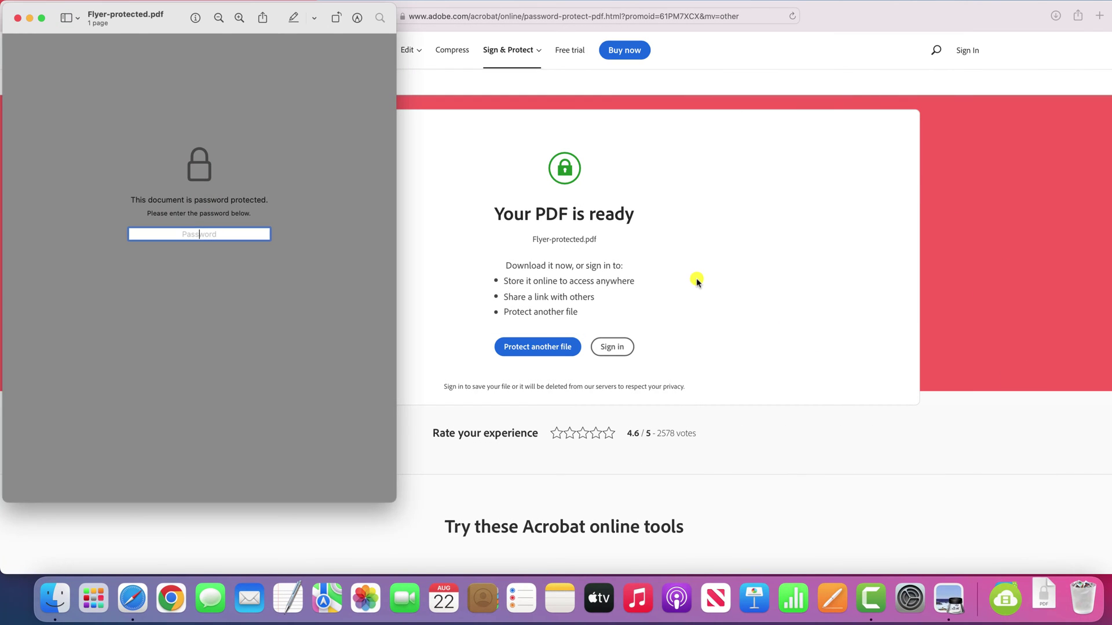
type("•••••••••••")
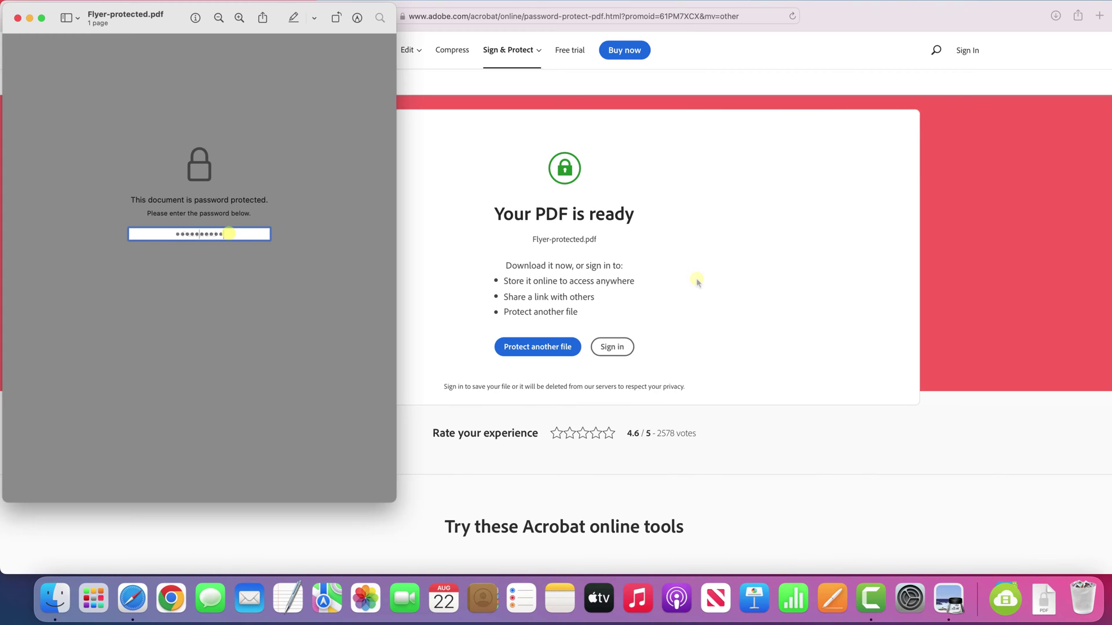
key("Return")
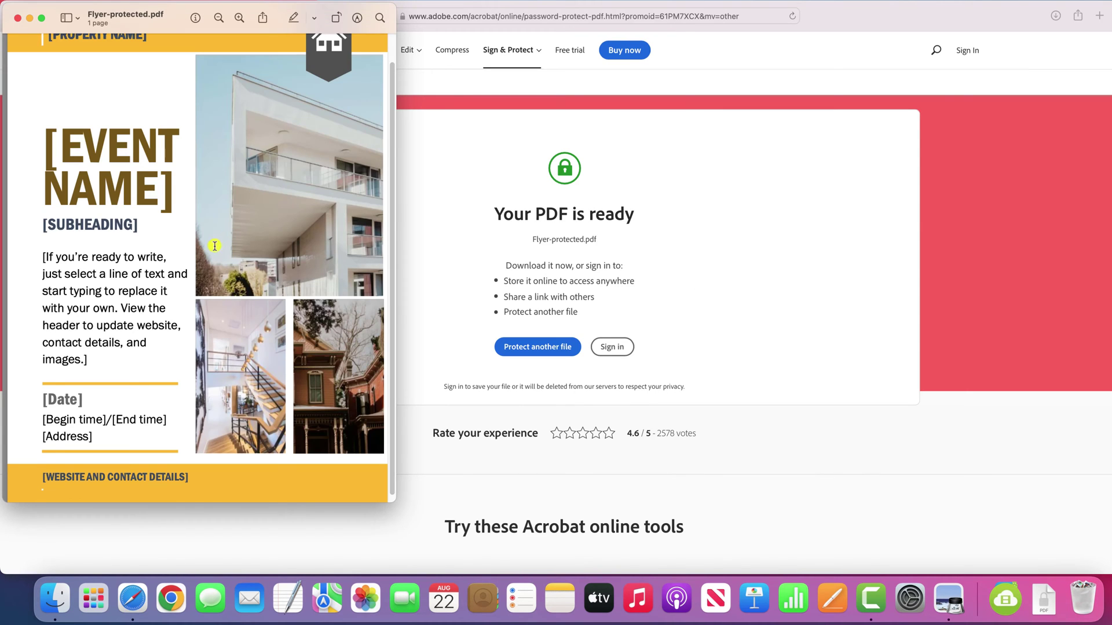
scroll(183, 267, "up", 2)
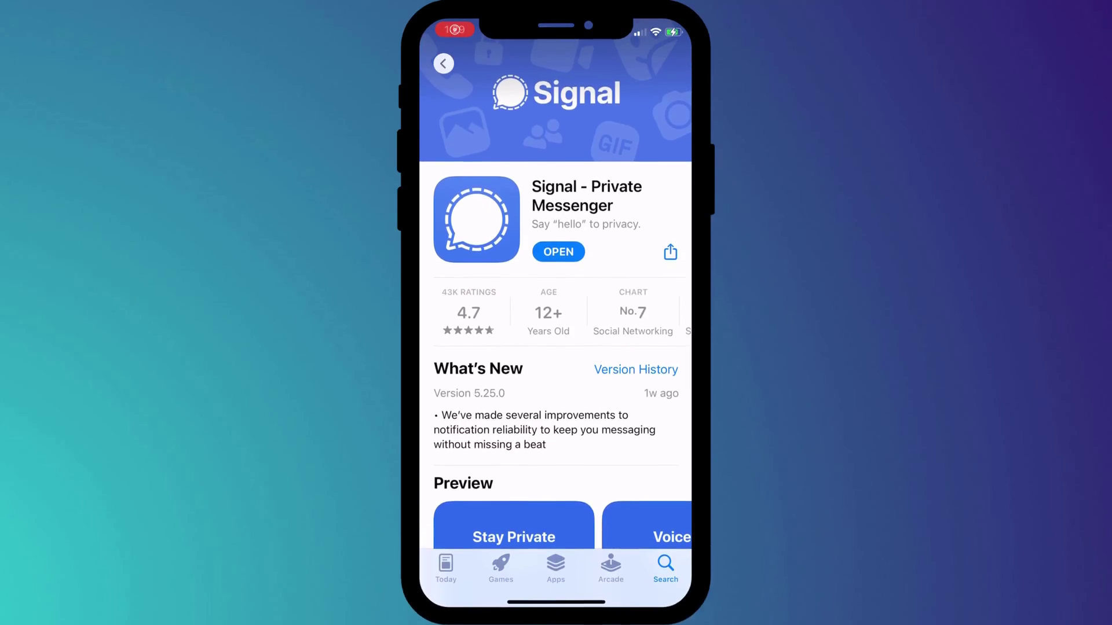
Step: Scroll Signal - Private Messenger's App Store page to its preview screenshots
scroll(555, 313, "down", 5)
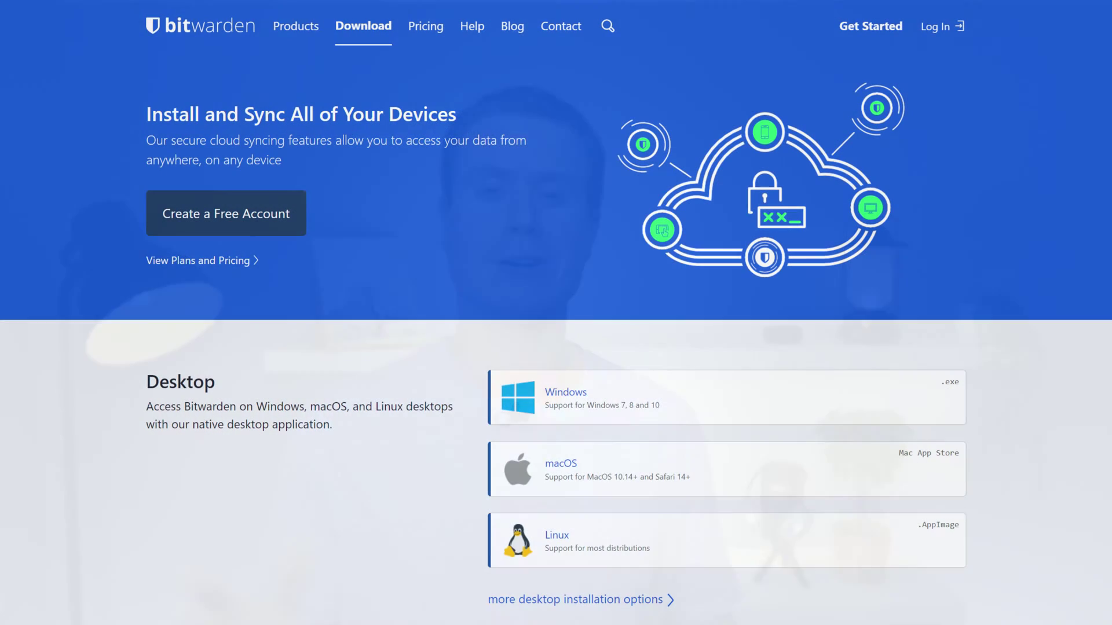
Step: Fill Bitwarden's Password field with Chrome's suggested password, then scroll to Proven Security and Transparency
scroll(556, 313, "down", 5)
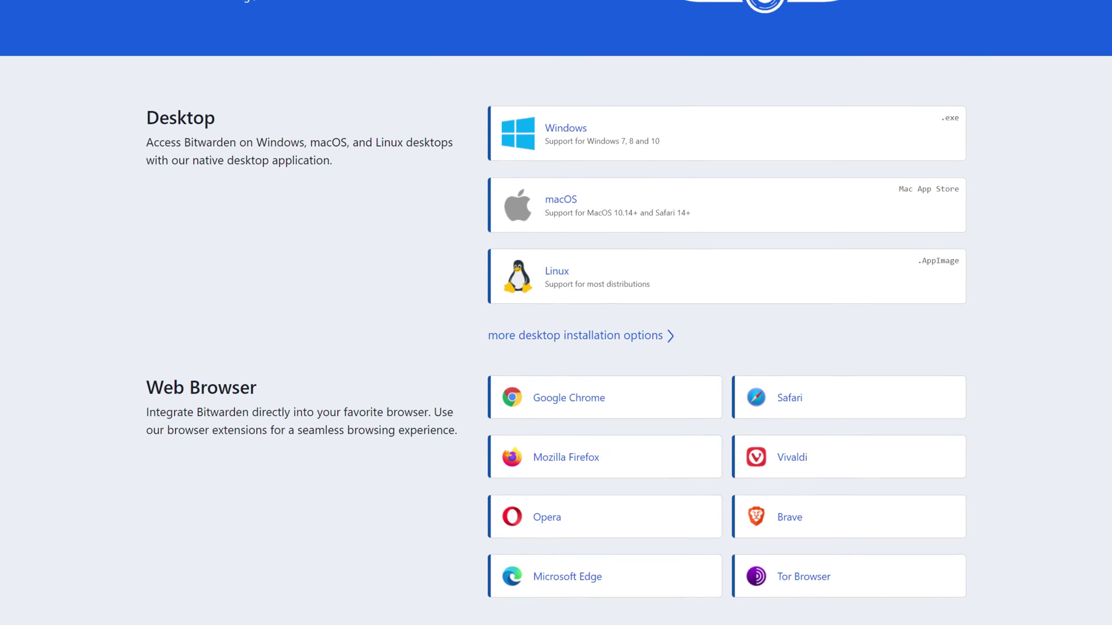
scroll(555, 312, "down", 2)
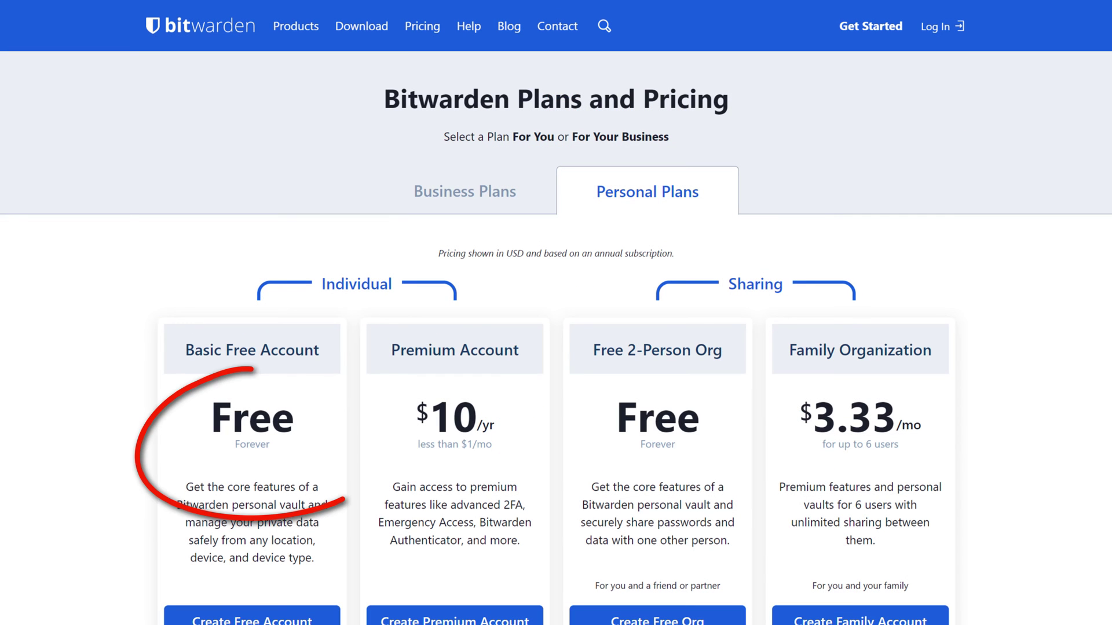
scroll(555, 313, "down", 15)
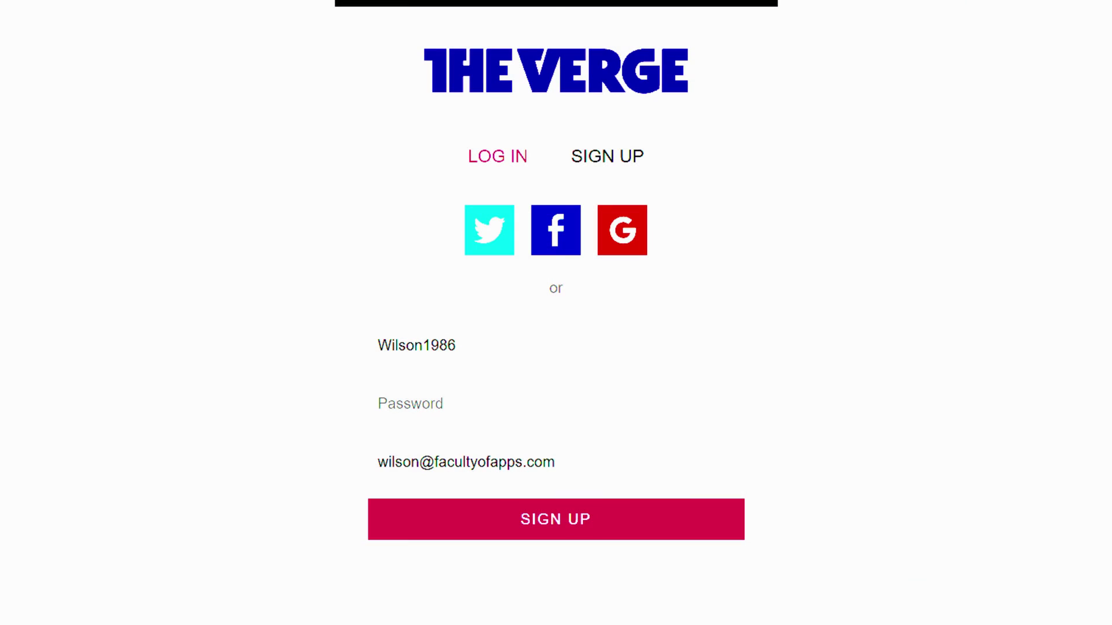
left_click(491, 402)
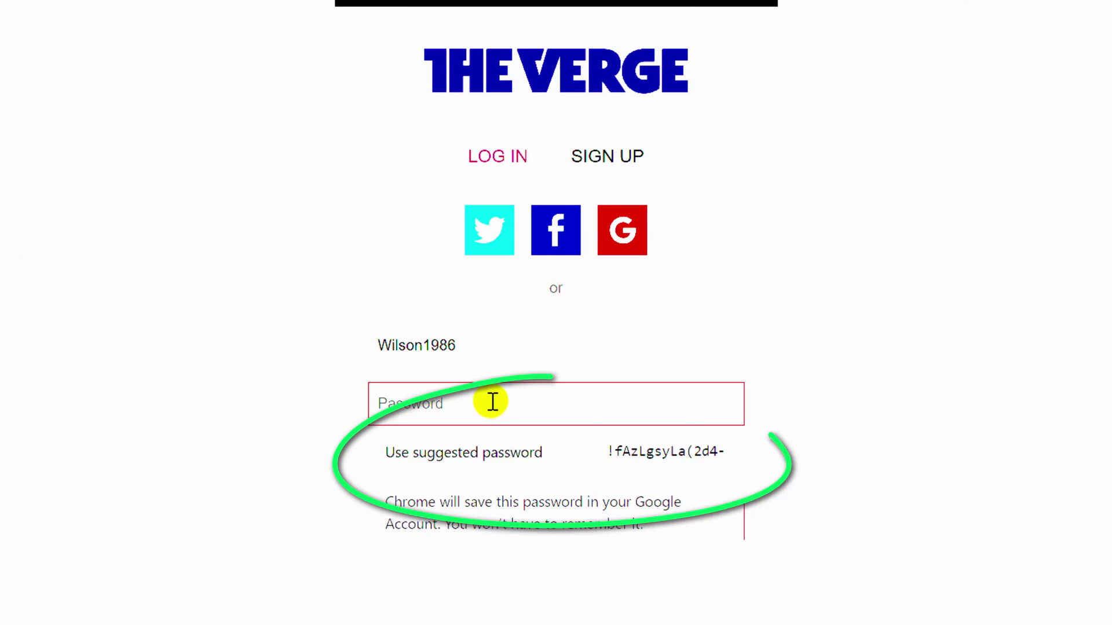
left_click(723, 460)
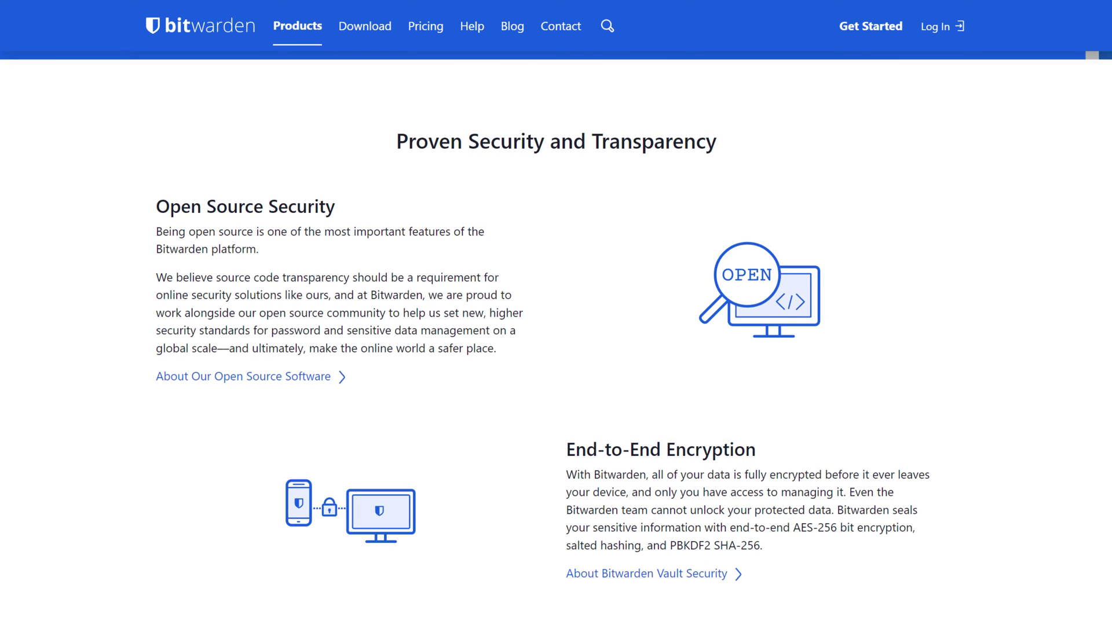
scroll(556, 312, "down", 3)
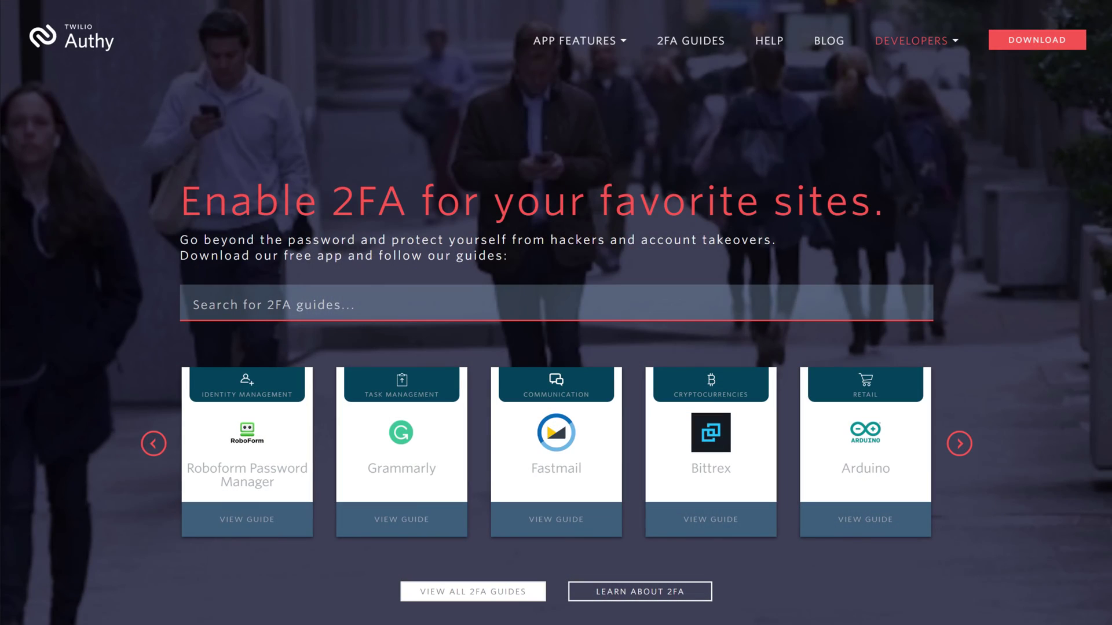
Step: Scroll down the Authy site and switch on the Authenticator Backups toggle
scroll(556, 313, "down", 10)
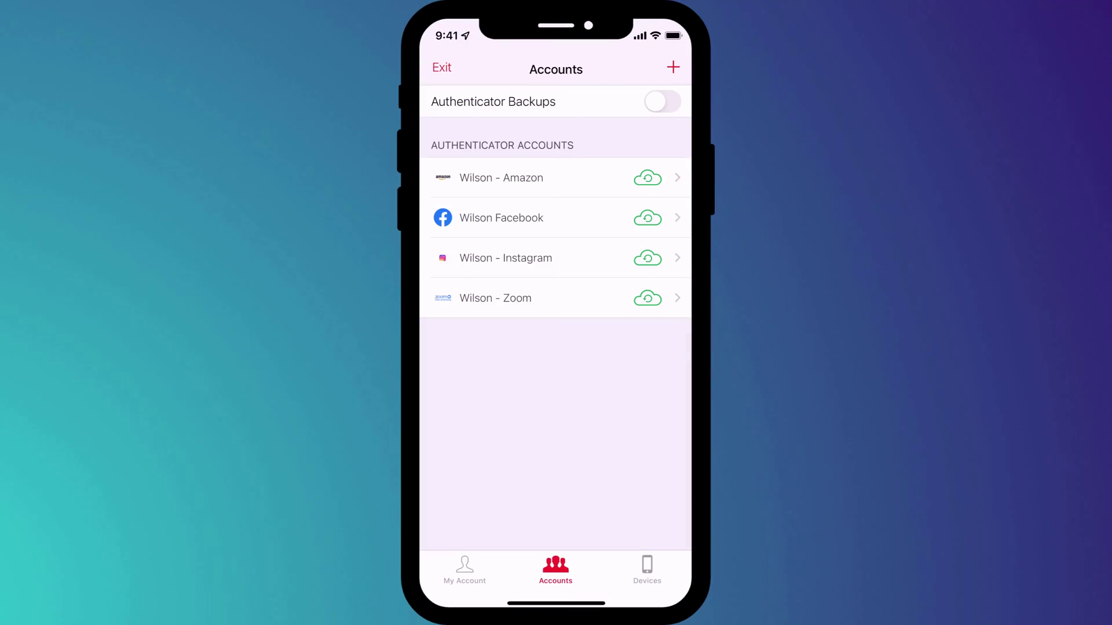
left_click(663, 101)
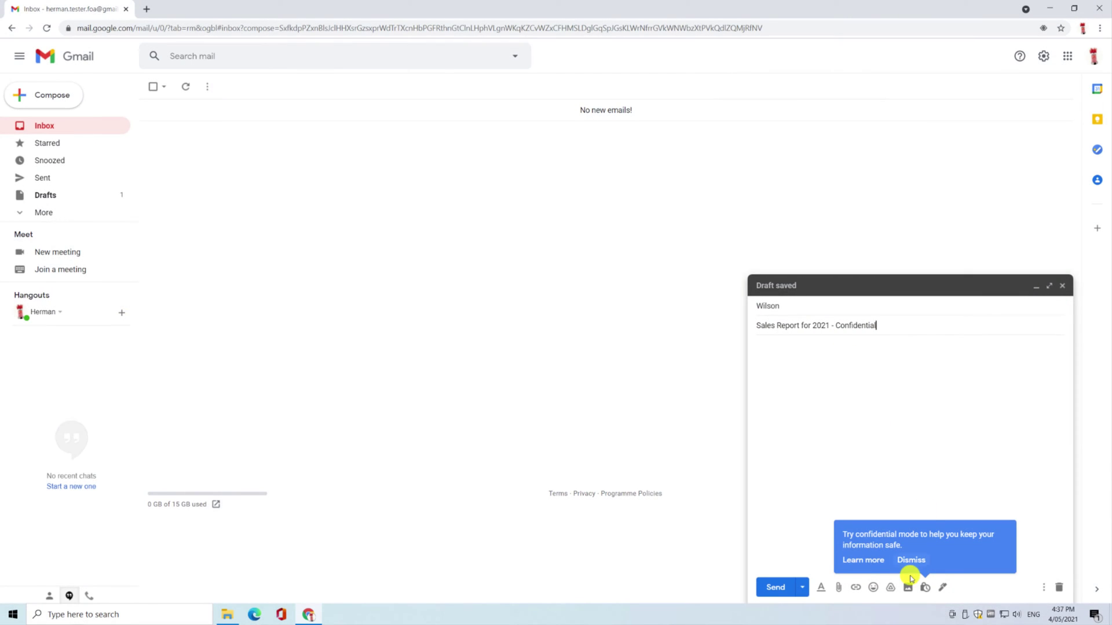
Step: Require an SMS passcode in confidential mode, then enable Virtru and attach a file
left_click(925, 587)
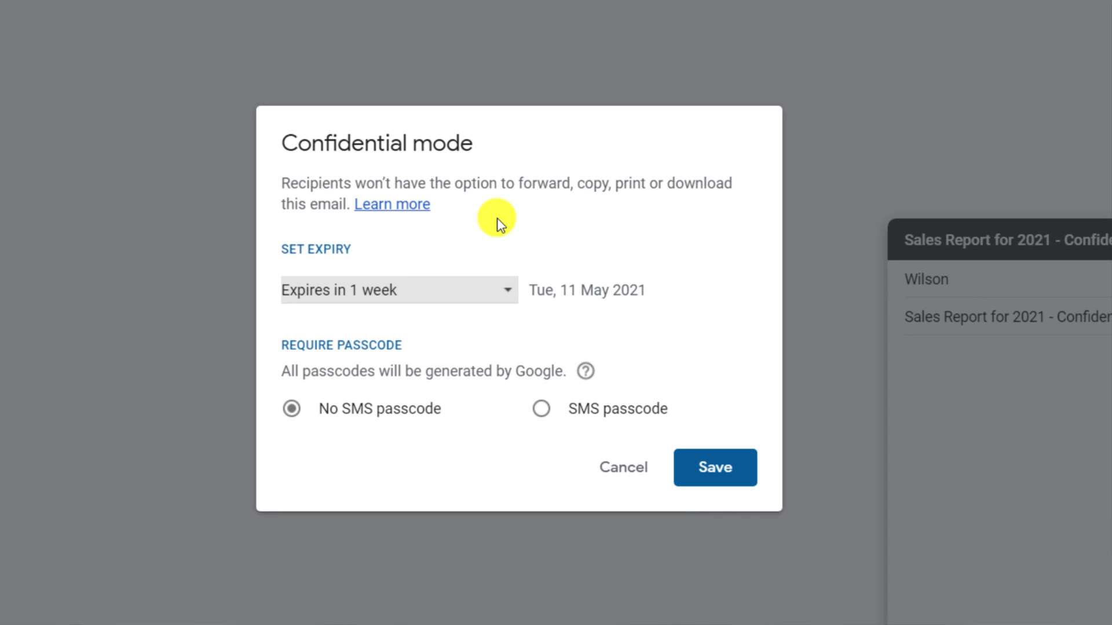
left_click(541, 408)
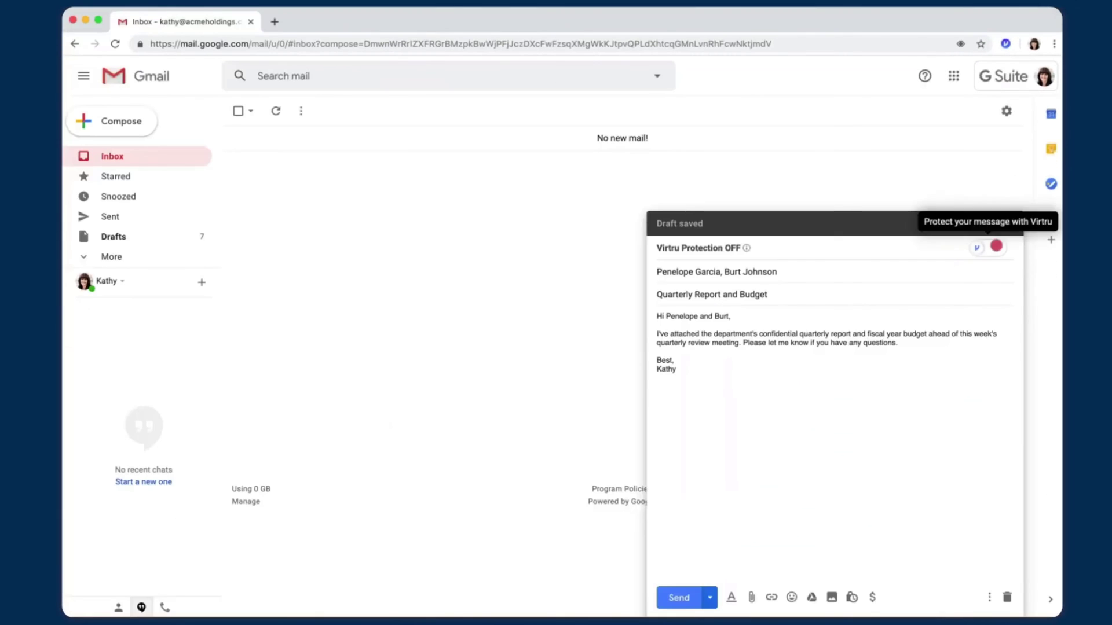
left_click(996, 246)
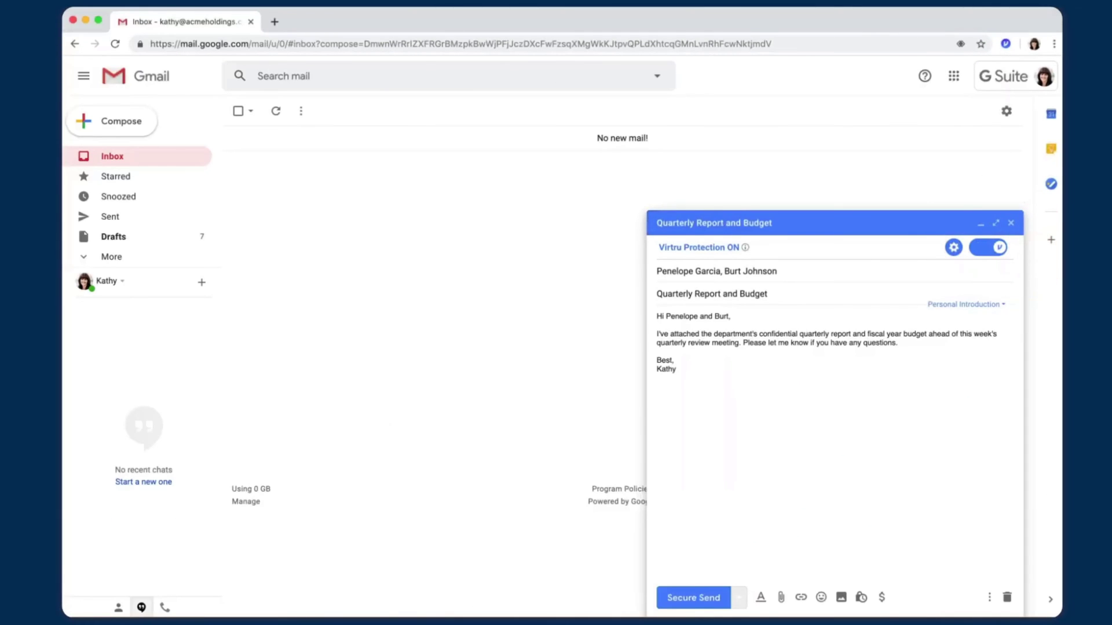
left_click_drag(619, 58, 698, 428)
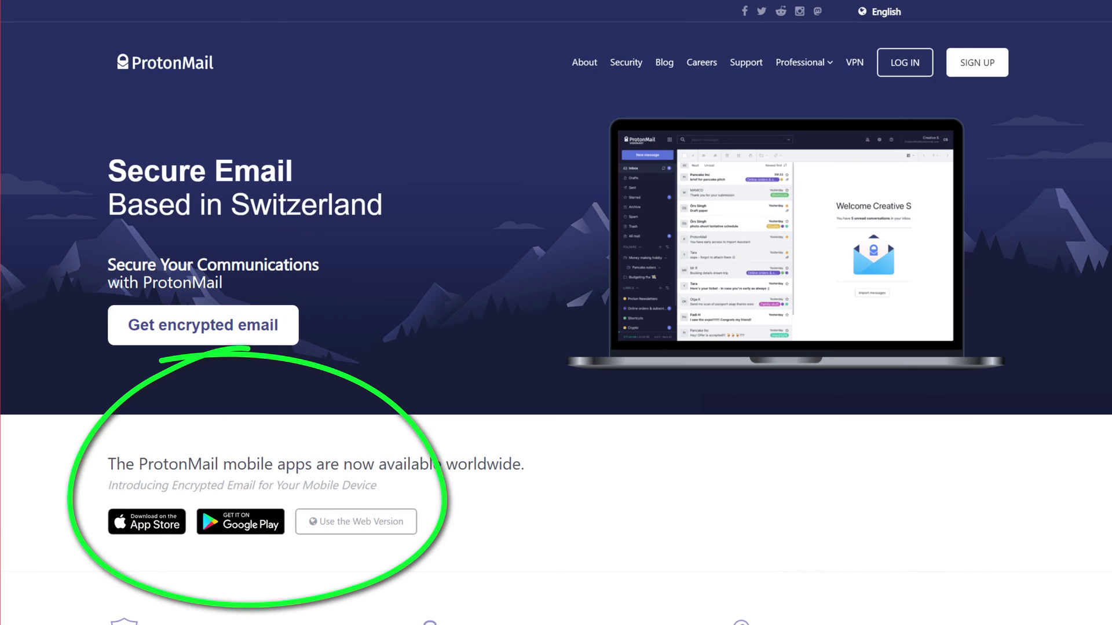
scroll(556, 313, "down", 15)
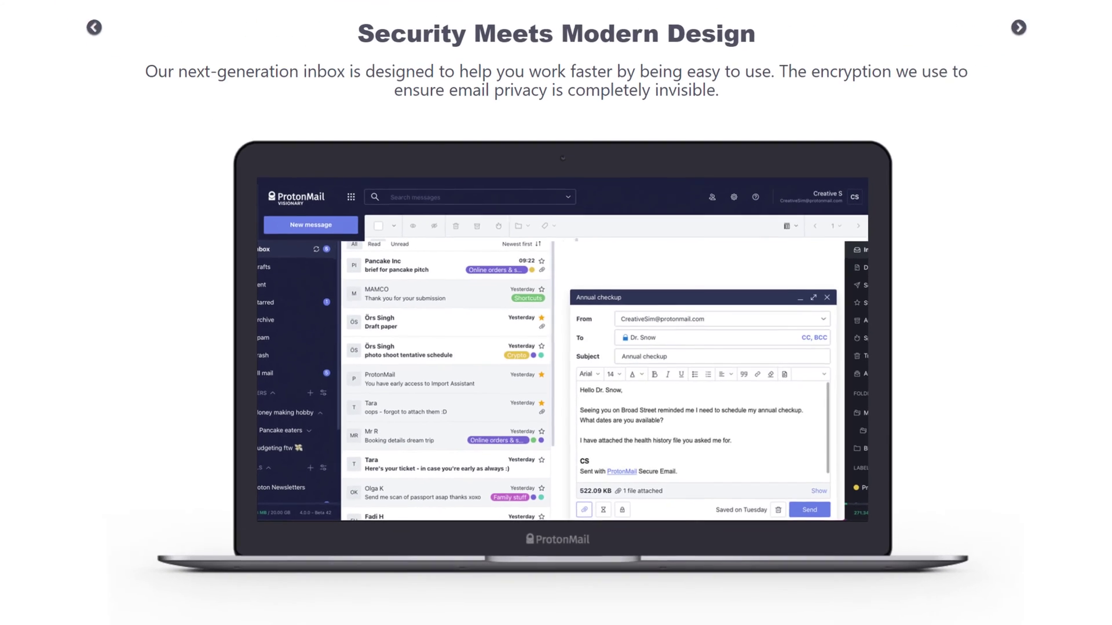
scroll(555, 312, "up", 8)
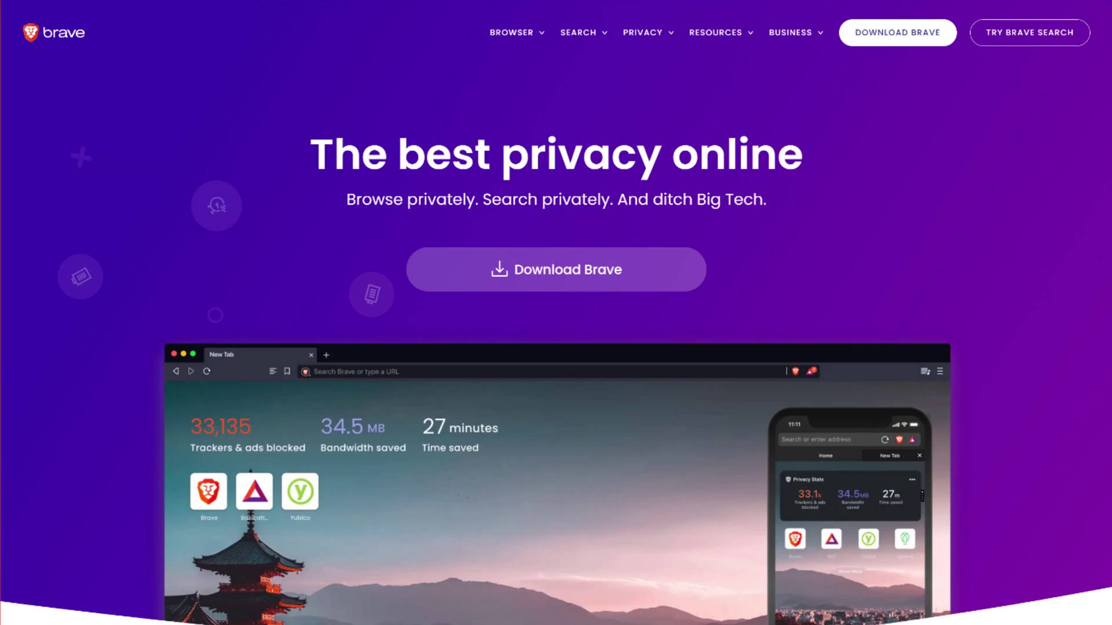
Step: Scroll down the Brave homepage
scroll(556, 312, "down", 20)
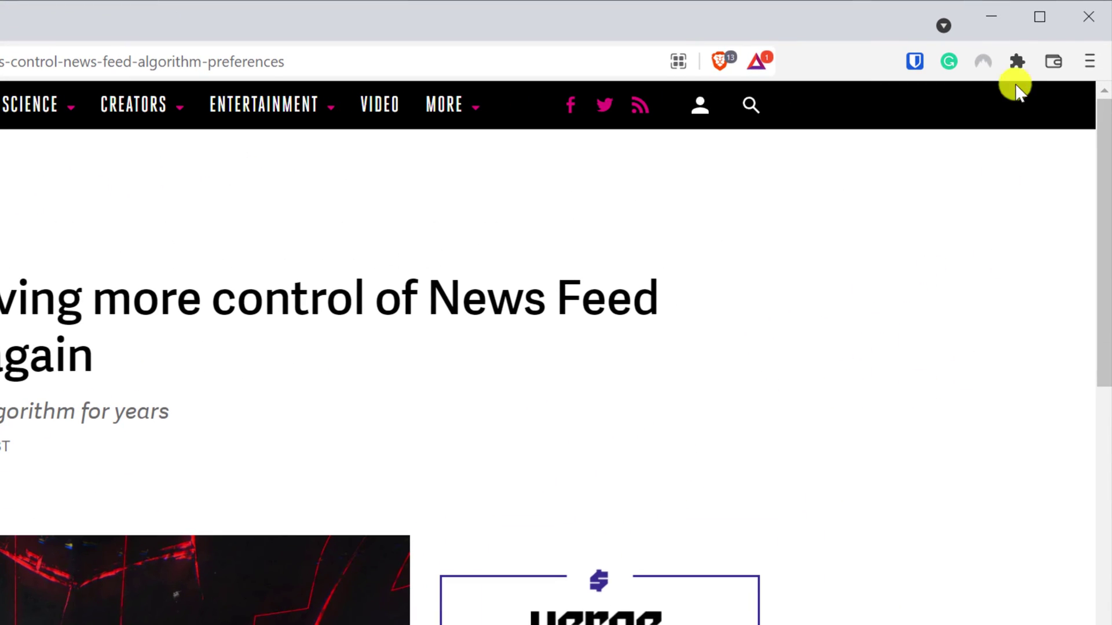
Step: Show extensions with site access, then go to Manage extensions and the Chrome Web Store
left_click(1017, 62)
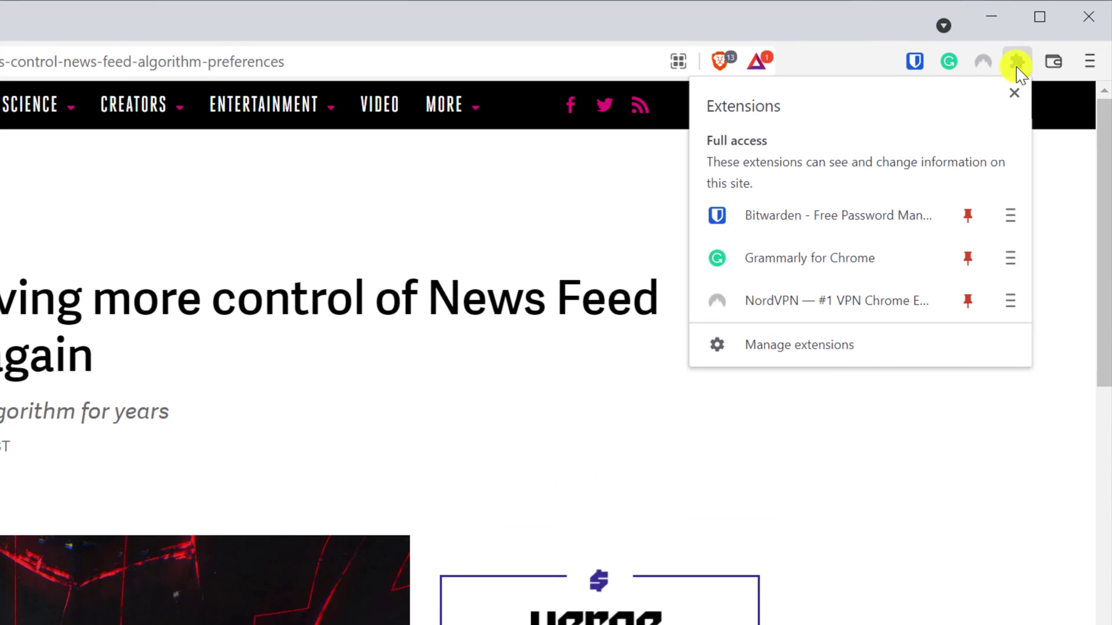
left_click(871, 345)
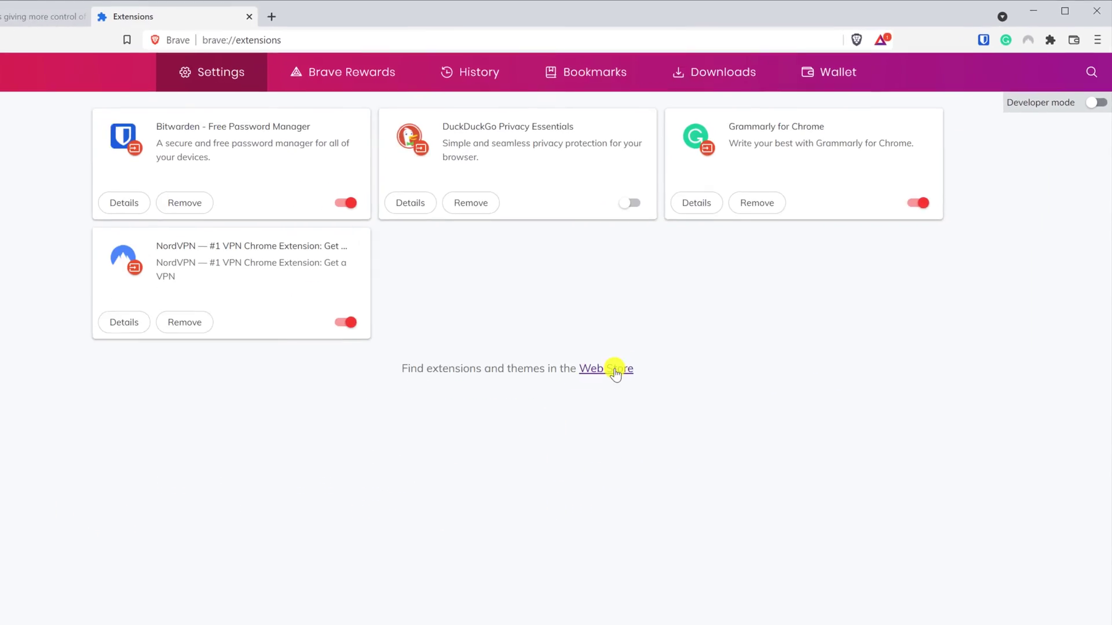
left_click(615, 369)
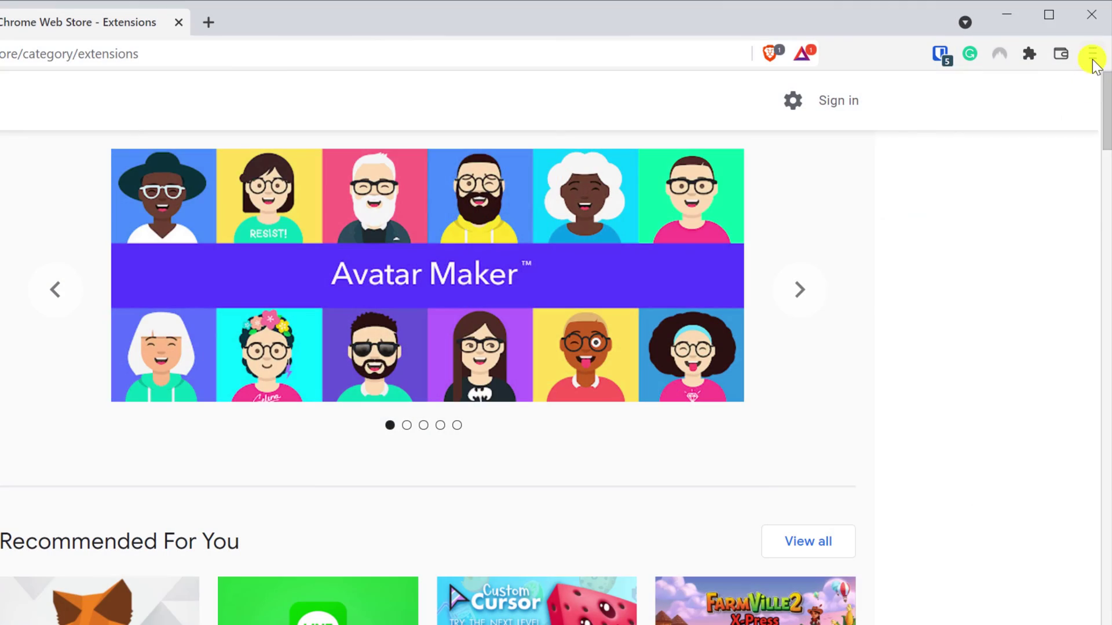
Step: Open Brave Settings from the main menu and start a settings search
left_click(1092, 55)
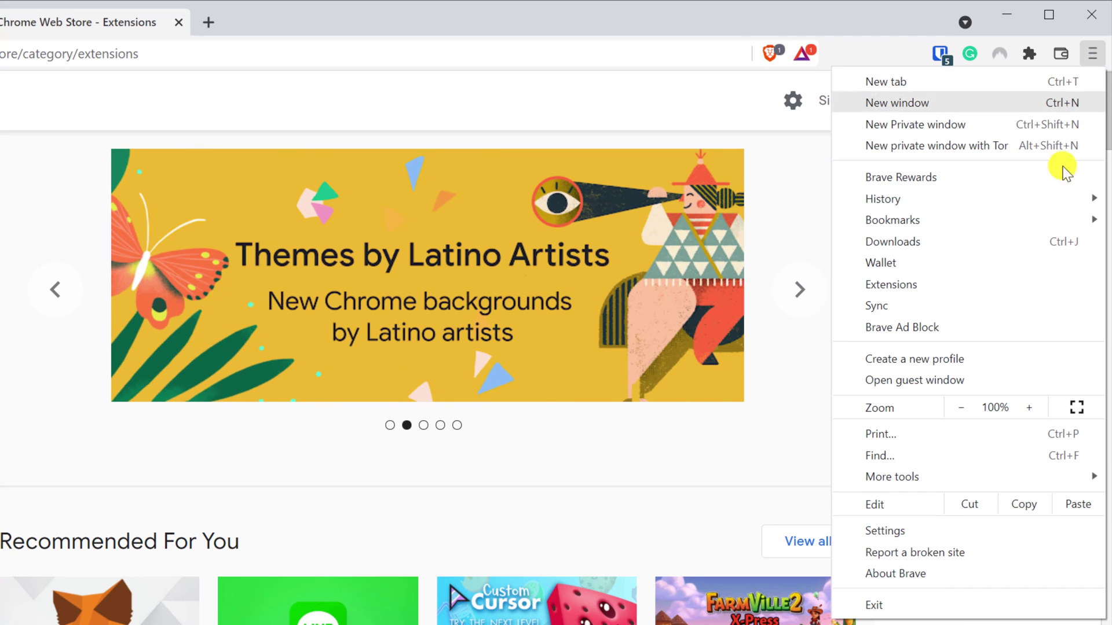
left_click(957, 534)
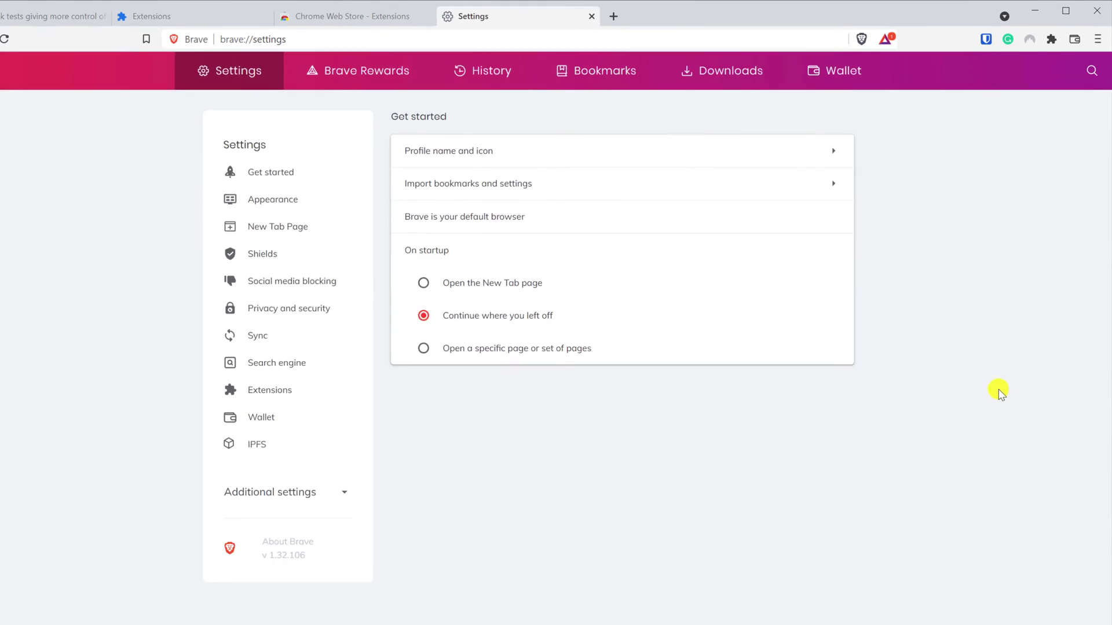
left_click(1088, 69)
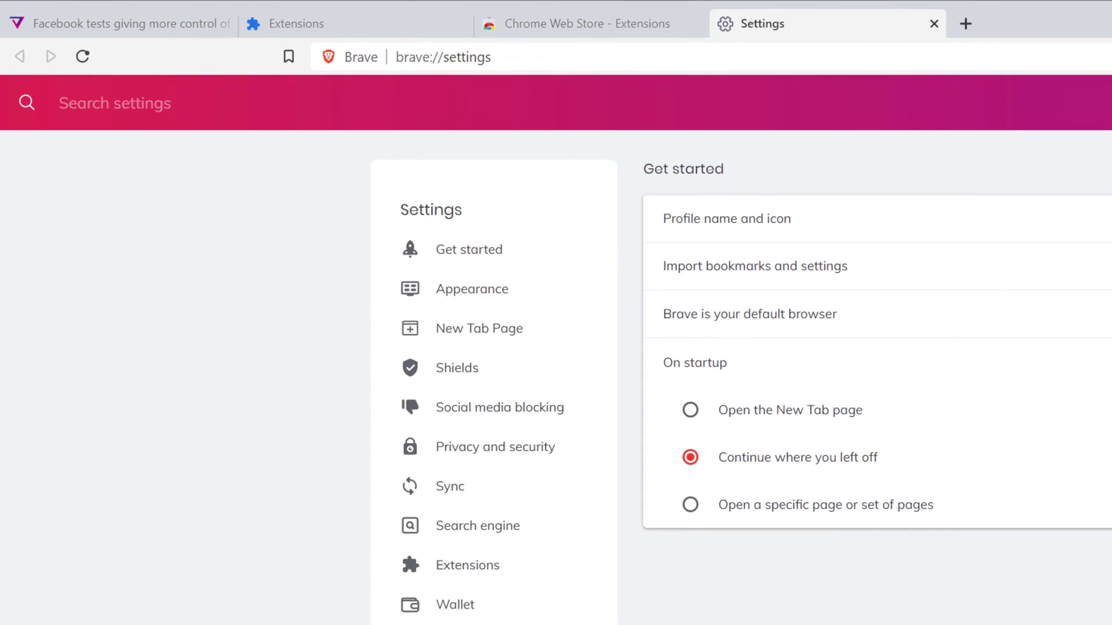
Step: Search settings for DNS and open Security, showing secure DNS on with Cloudflare (1.1.1.1)
type("DNS")
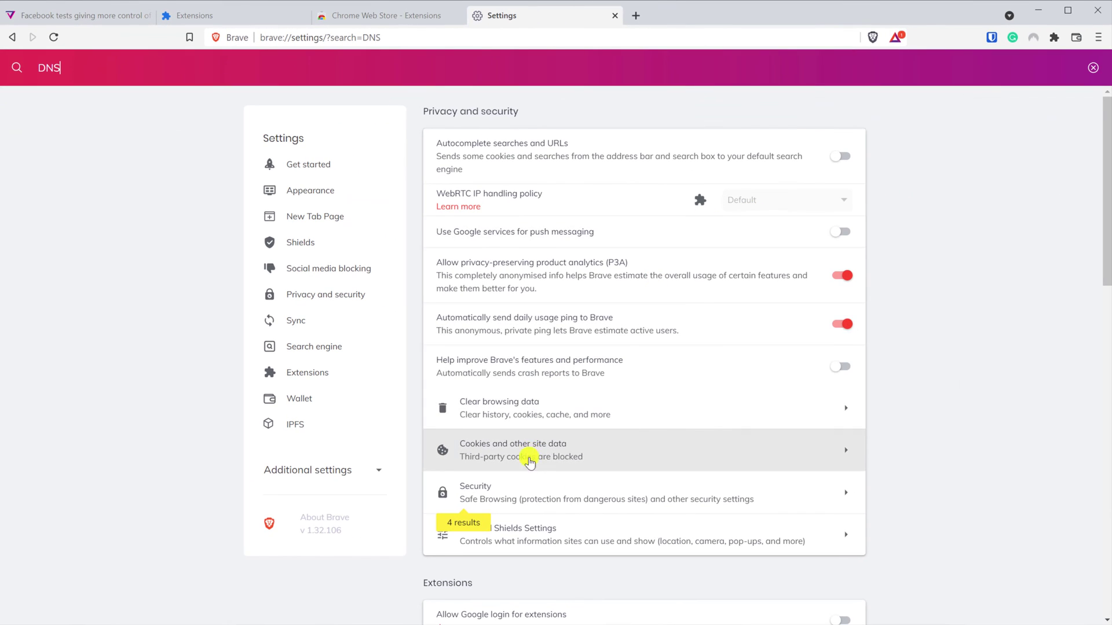
left_click(516, 489)
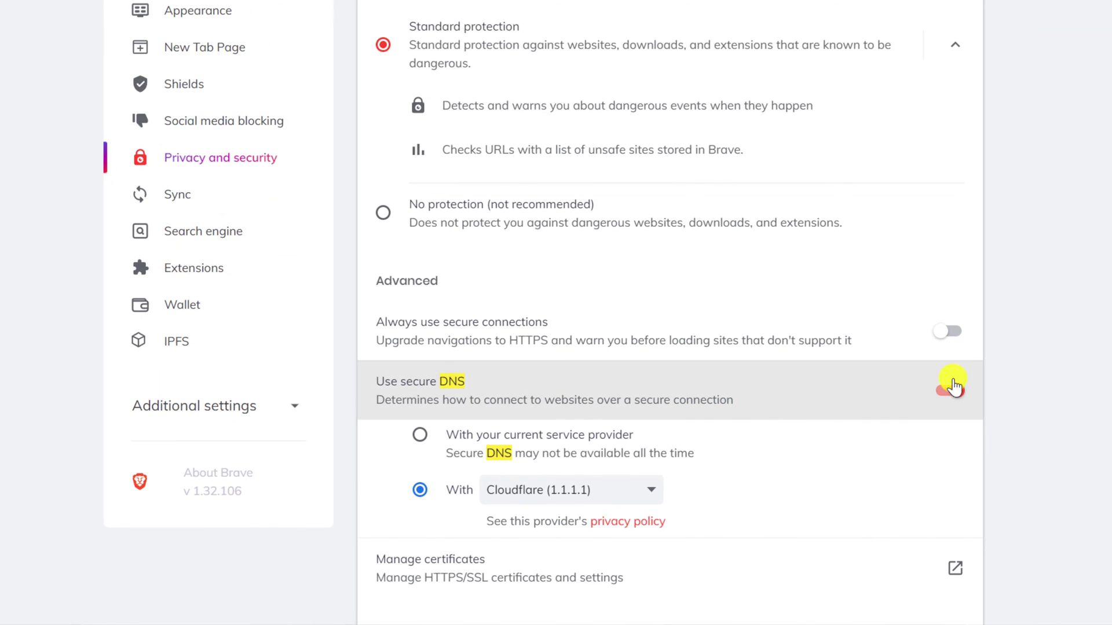